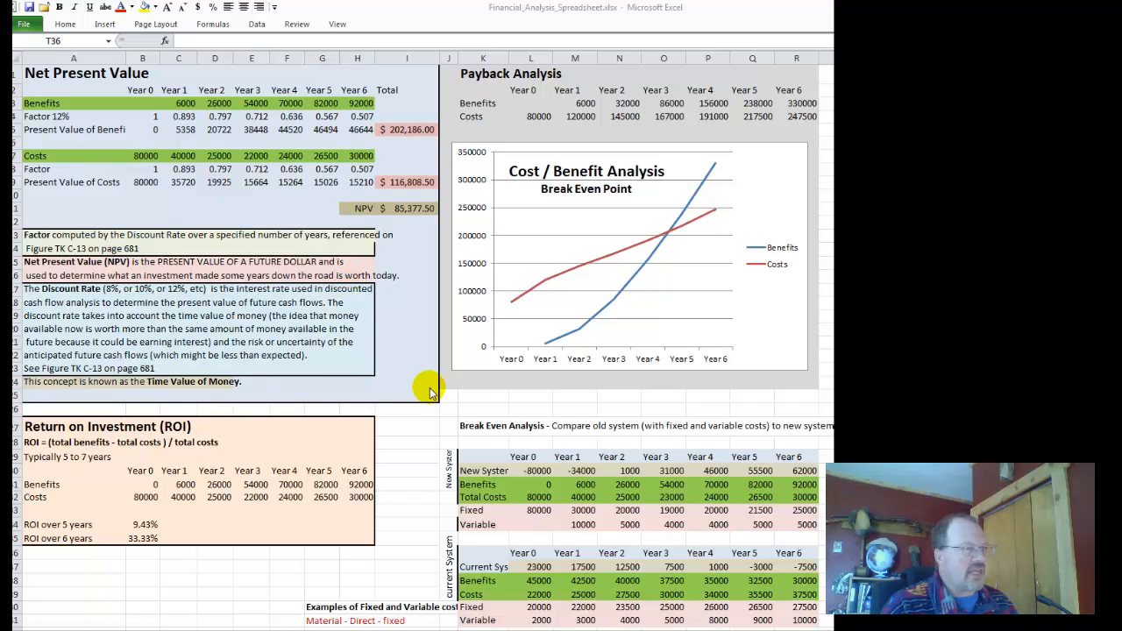
Step: Switch to the blank Payback Analysis sheet and set the Year 1 benefit to 10000
{"action": "left_click", "coordinate": [219, 629]}
{"action": "left_click", "coordinate": [132, 629]}
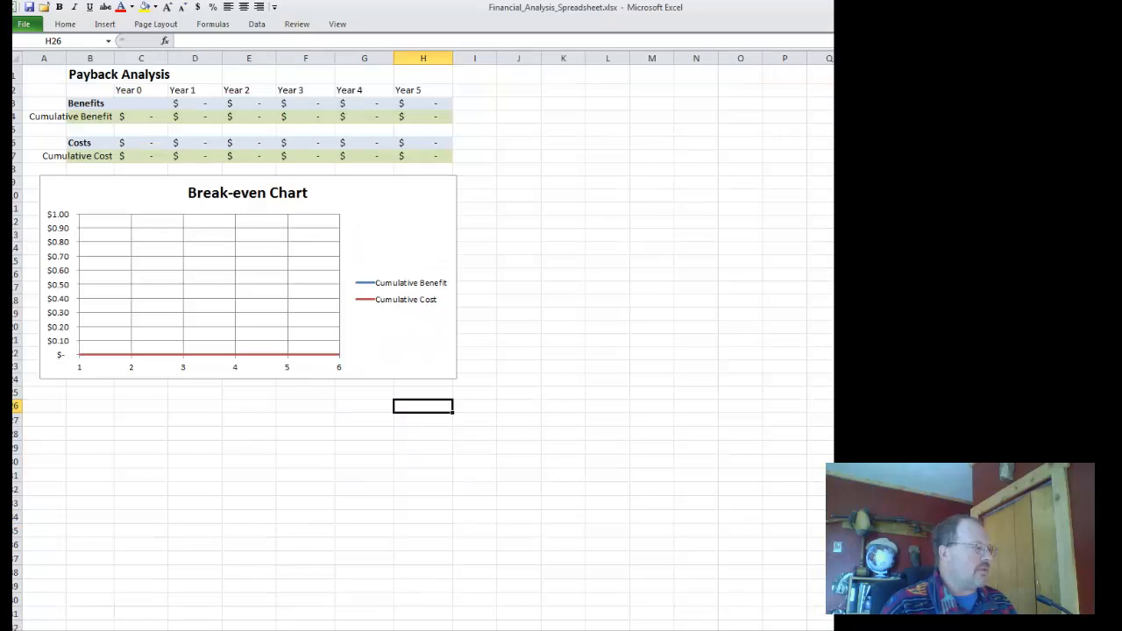
{"action": "left_click", "coordinate": [153, 118]}
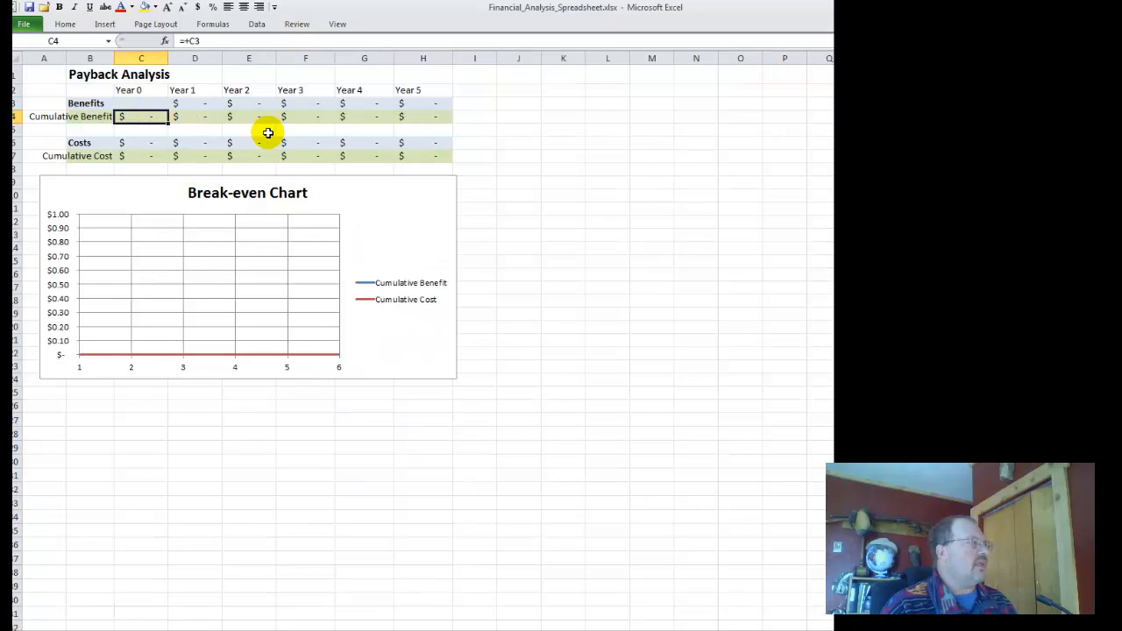
{"action": "key", "text": "Up"}
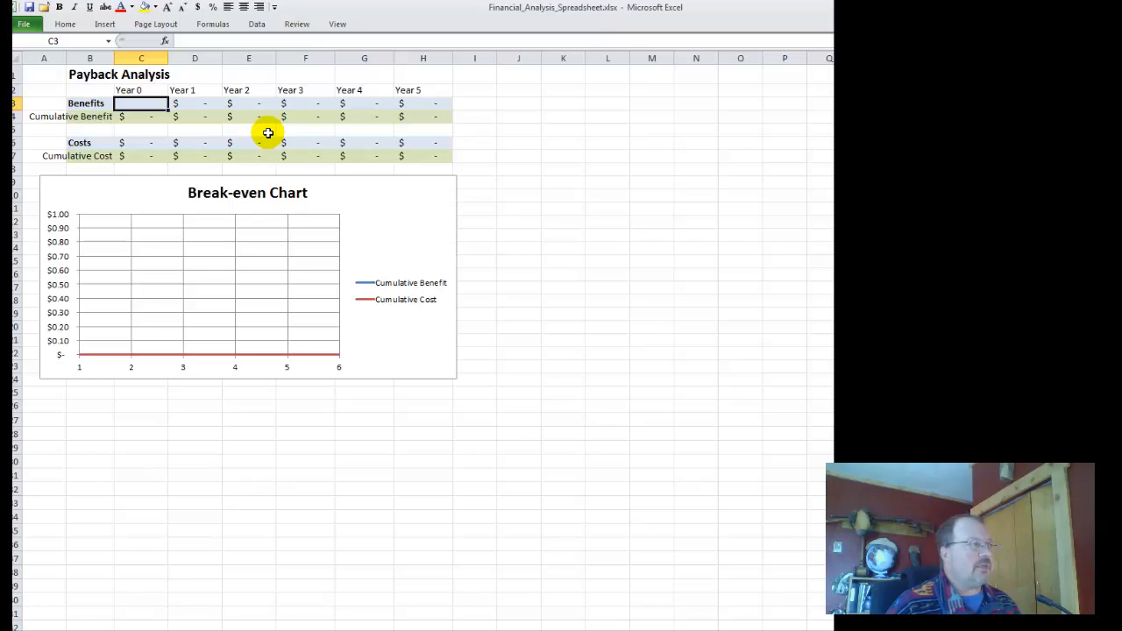
{"action": "key", "text": "Right"}
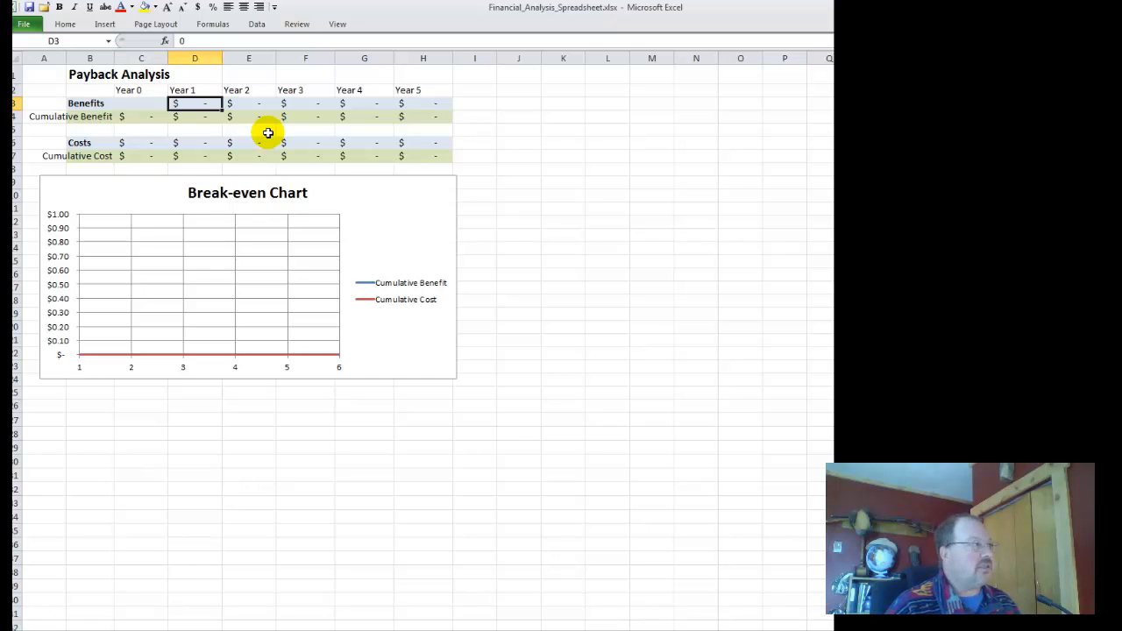
{"action": "type", "text": "10"}
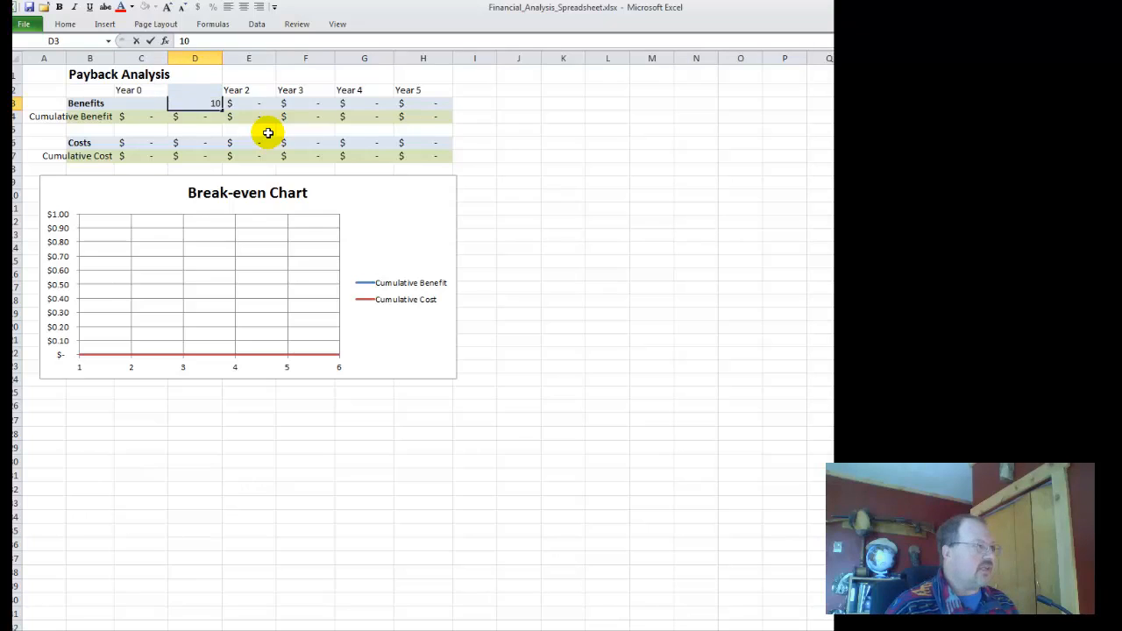
{"action": "key", "text": "Right"}
{"action": "key", "text": "Left"}
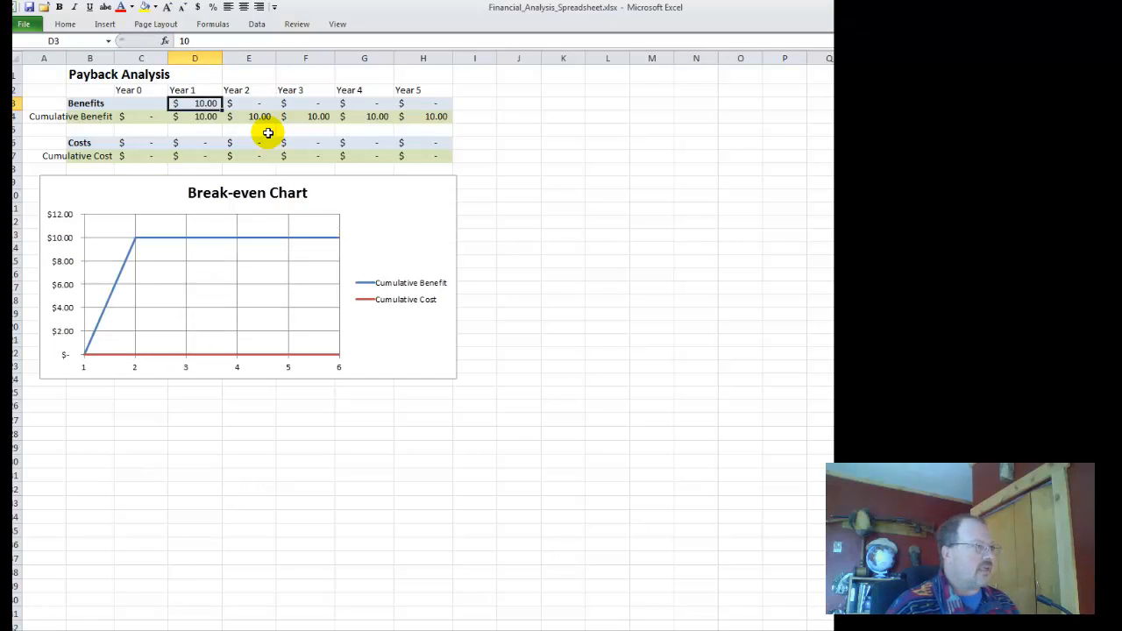
{"action": "type", "text": "12"}
{"action": "key", "text": "BackSpace"}
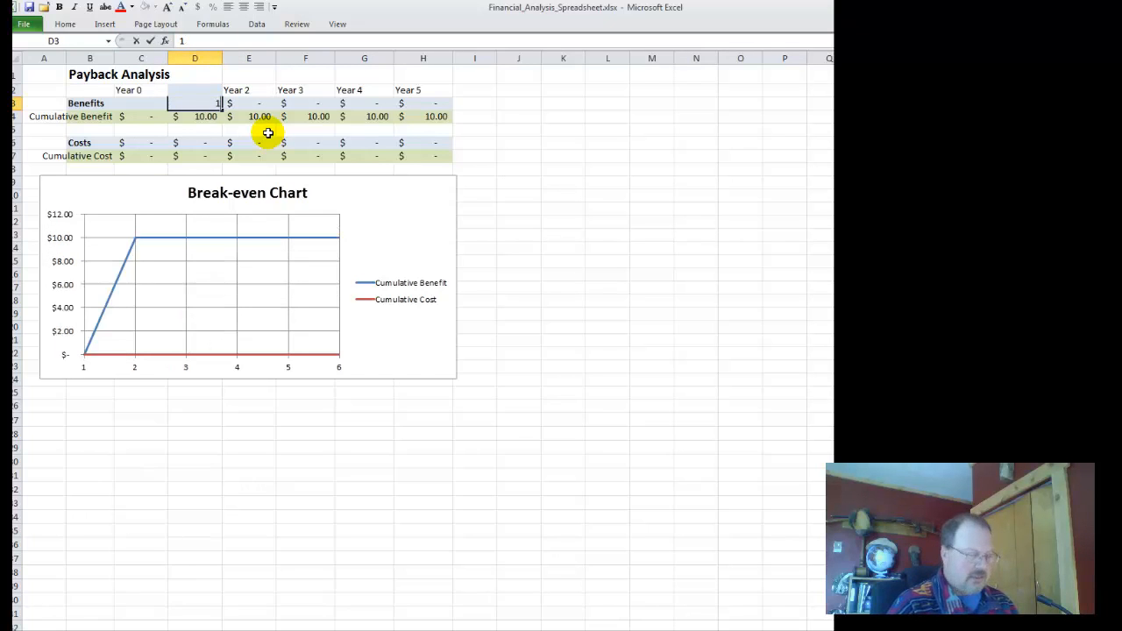
{"action": "type", "text": "0000"}
{"action": "key", "text": "Tab"}
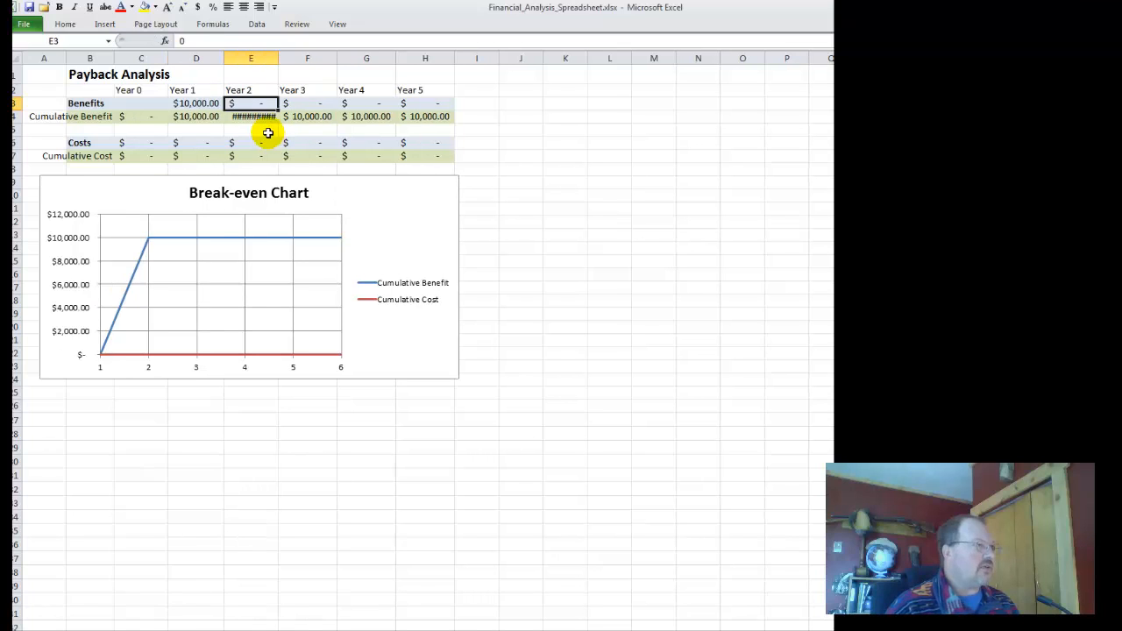
Step: Fill in the Payback Analysis benefits for Years 2 to 5 with 12000, 14000, 16000 and 18000
{"action": "type", "text": "12000"}
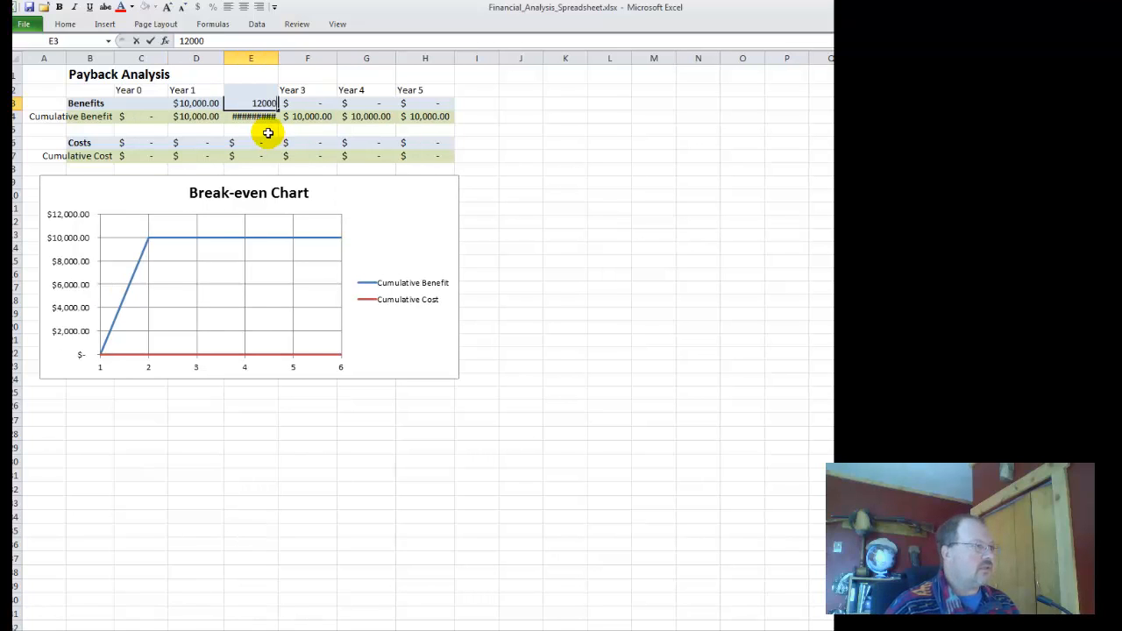
{"action": "key", "text": "Tab"}
{"action": "type", "text": "14000"}
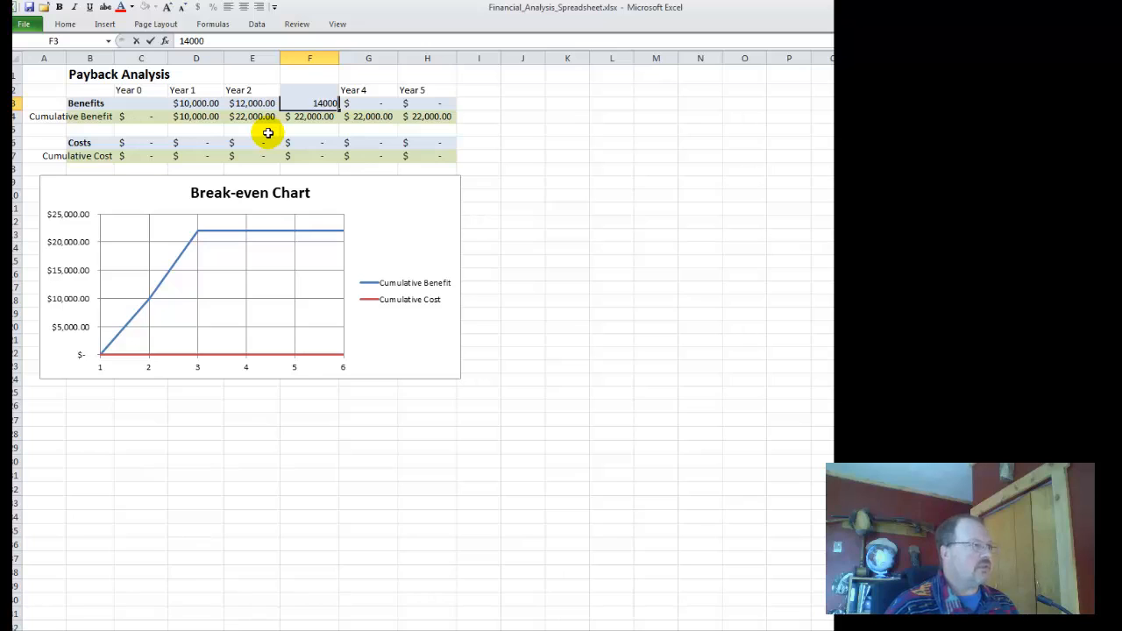
{"action": "key", "text": "Tab"}
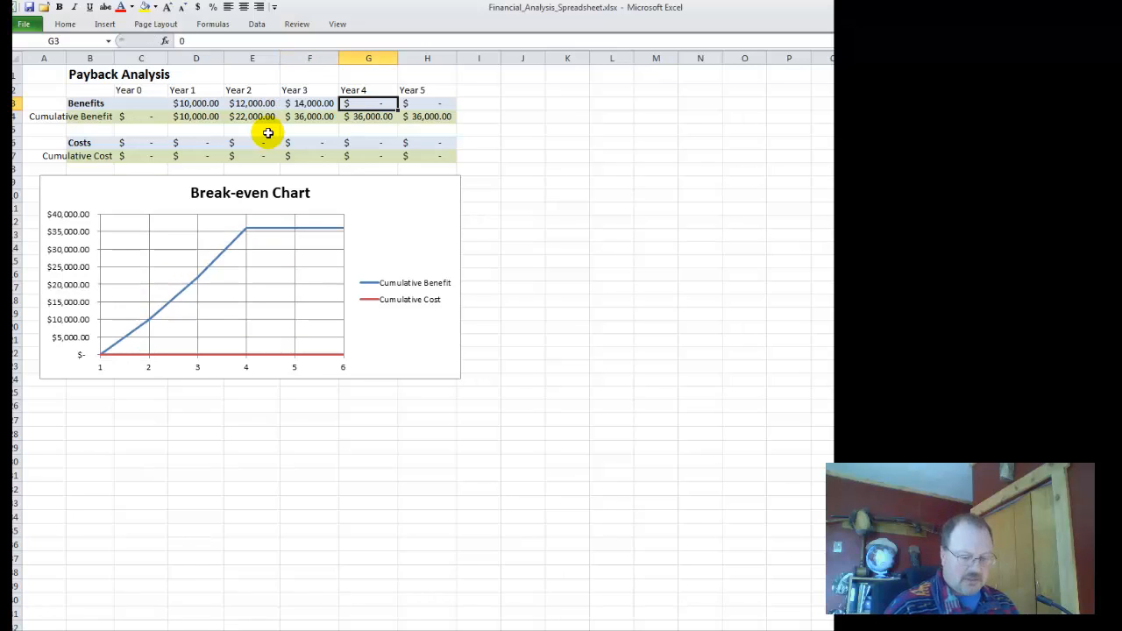
{"action": "type", "text": "16000"}
{"action": "key", "text": "Tab"}
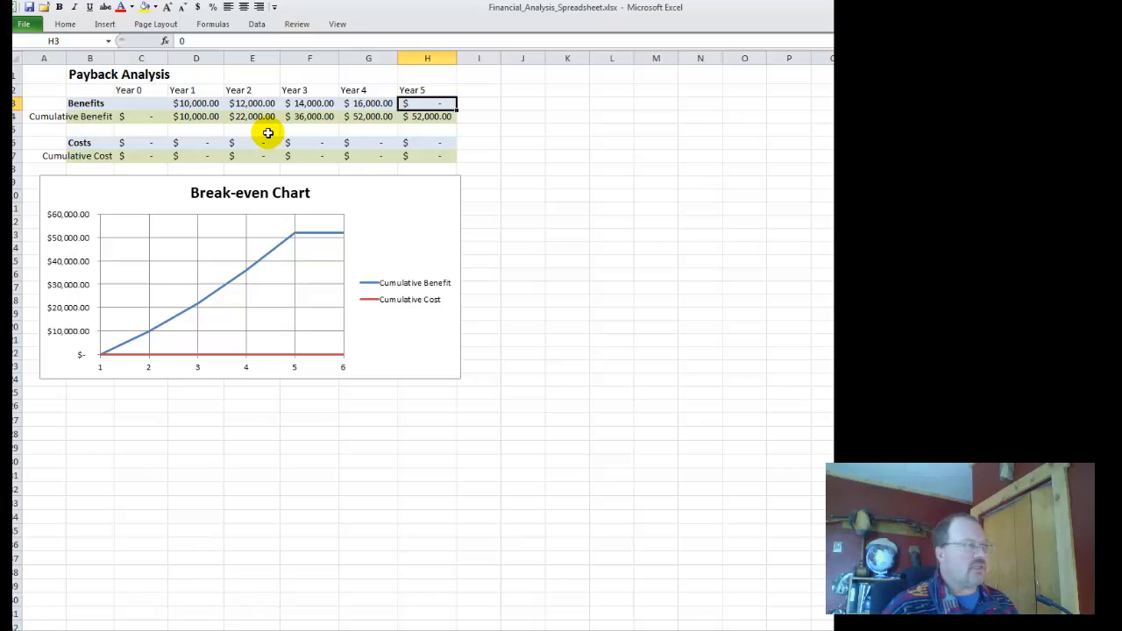
{"action": "type", "text": "18000"}
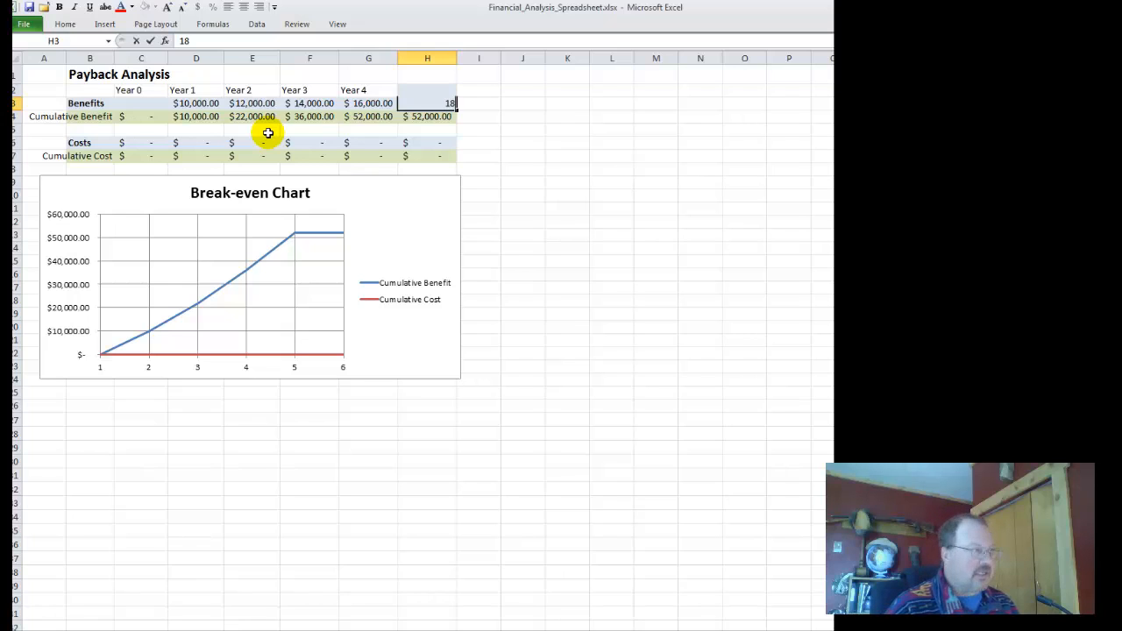
{"action": "key", "text": "Return"}
Step: Enter the Payback Analysis costs of 10000 for Year 0 and 2000 each for Years 1 and 2
{"action": "key", "text": "Down"}
{"action": "key", "text": "Down"}
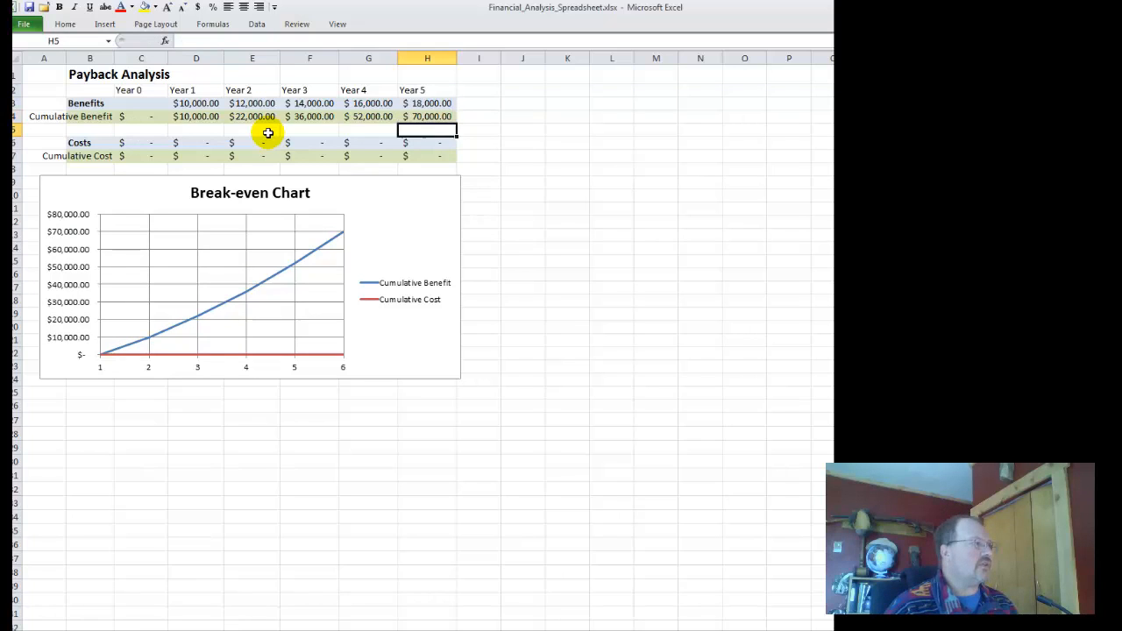
{"action": "key", "text": "Left"}
{"action": "key", "text": "Left"}
{"action": "key", "text": "Left"}
{"action": "key", "text": "Left"}
{"action": "key", "text": "Left"}
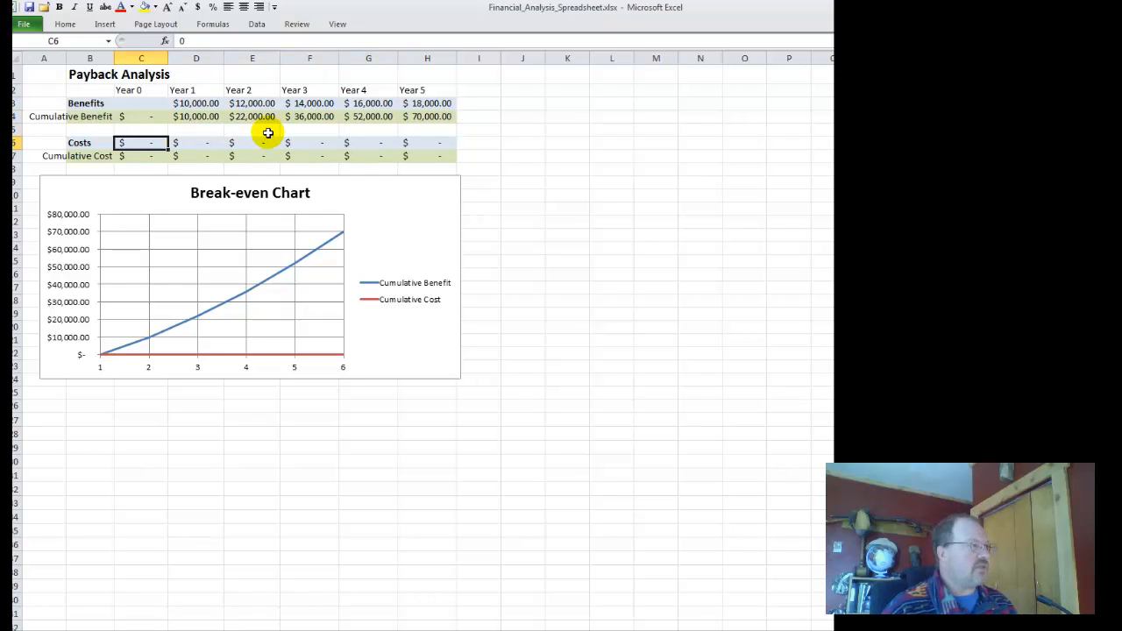
{"action": "type", "text": "10000"}
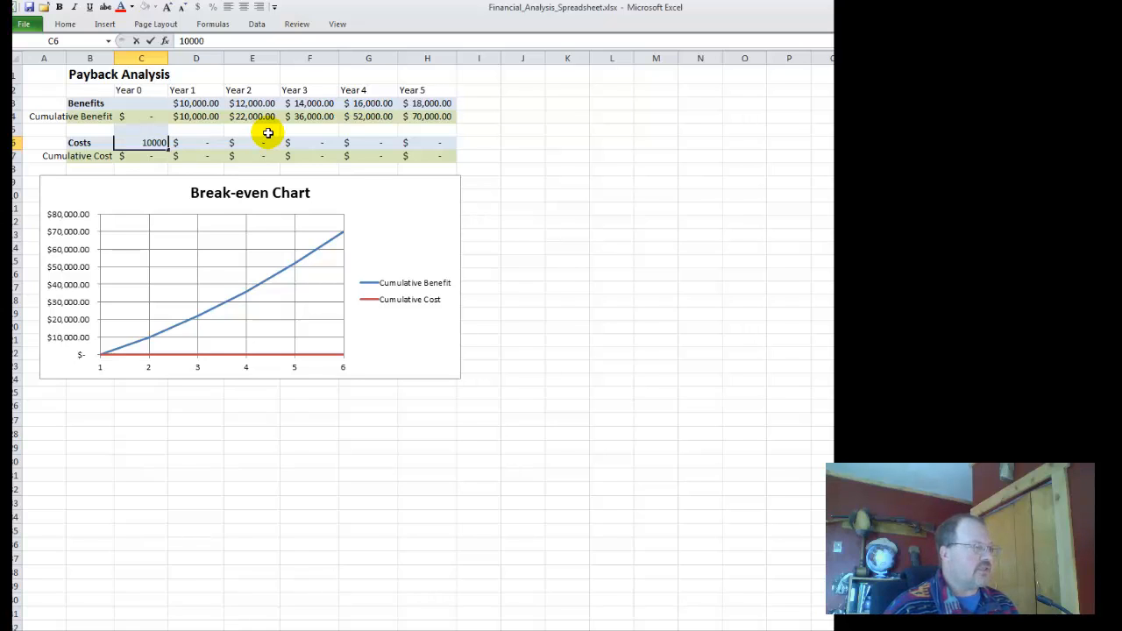
{"action": "key", "text": "Tab"}
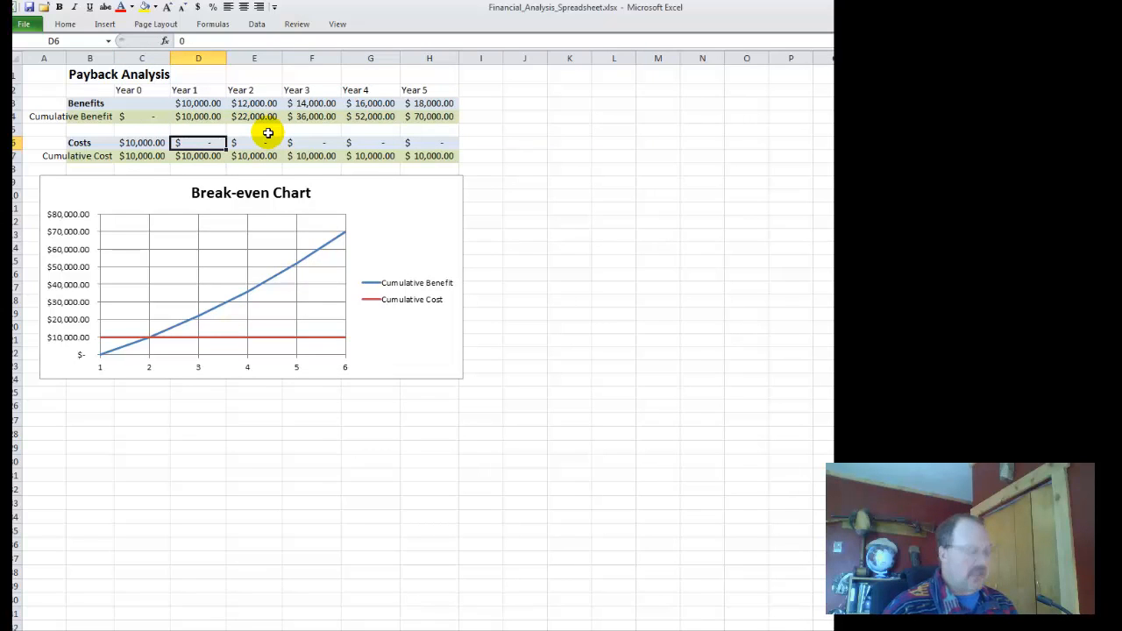
{"action": "type", "text": "2000"}
{"action": "key", "text": "Tab"}
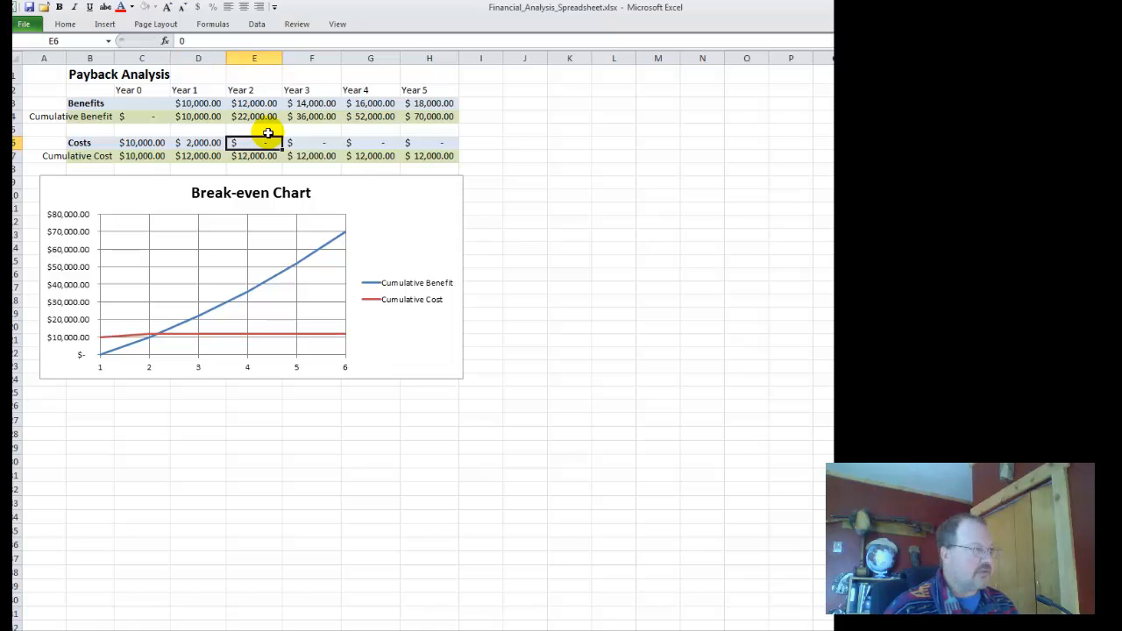
{"action": "type", "text": "2000"}
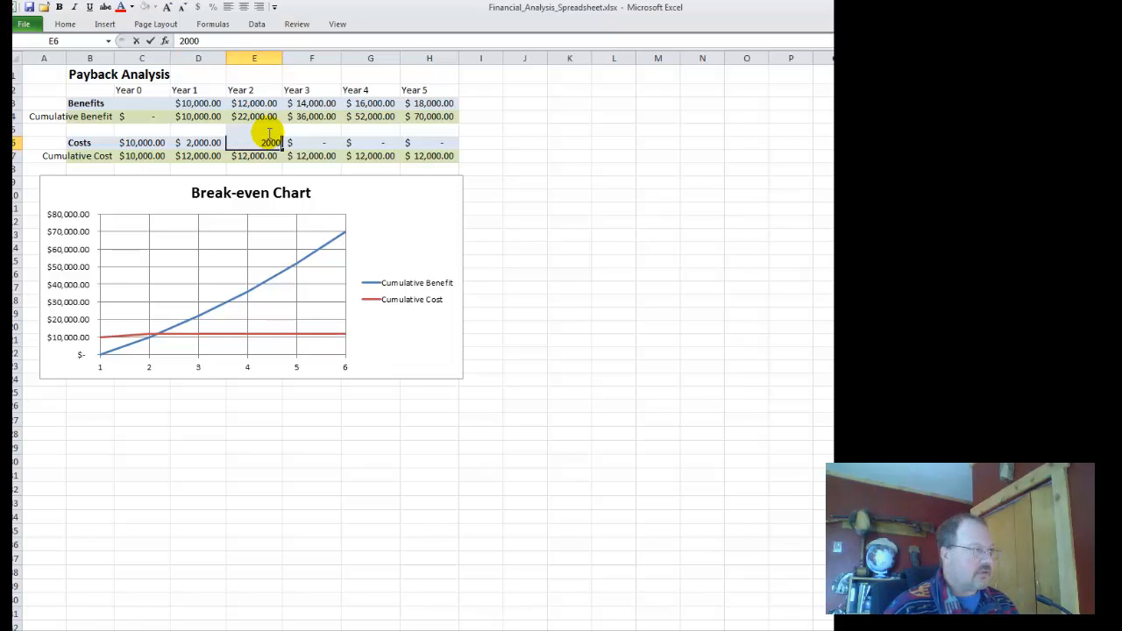
{"action": "key", "text": "Tab"}
Step: Fill in the Payback Analysis costs for Years 3 to 5 with 3000, 4000 and 5000
{"action": "type", "text": "2"}
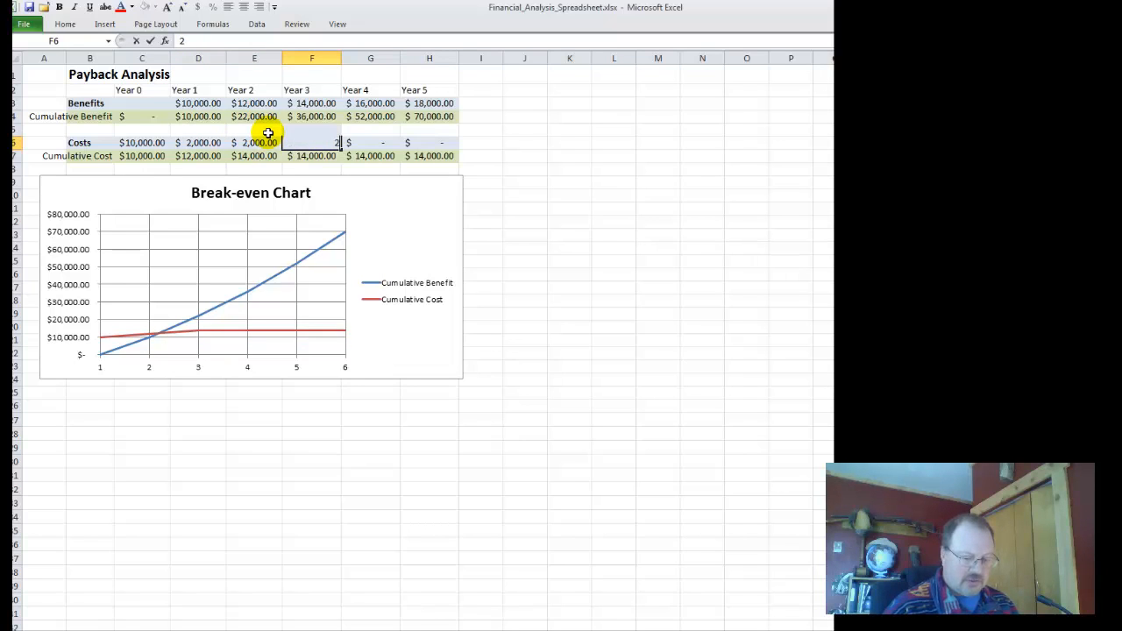
{"action": "key", "text": "BackSpace"}
{"action": "type", "text": "2"}
{"action": "key", "text": "BackSpace"}
{"action": "type", "text": "3000"}
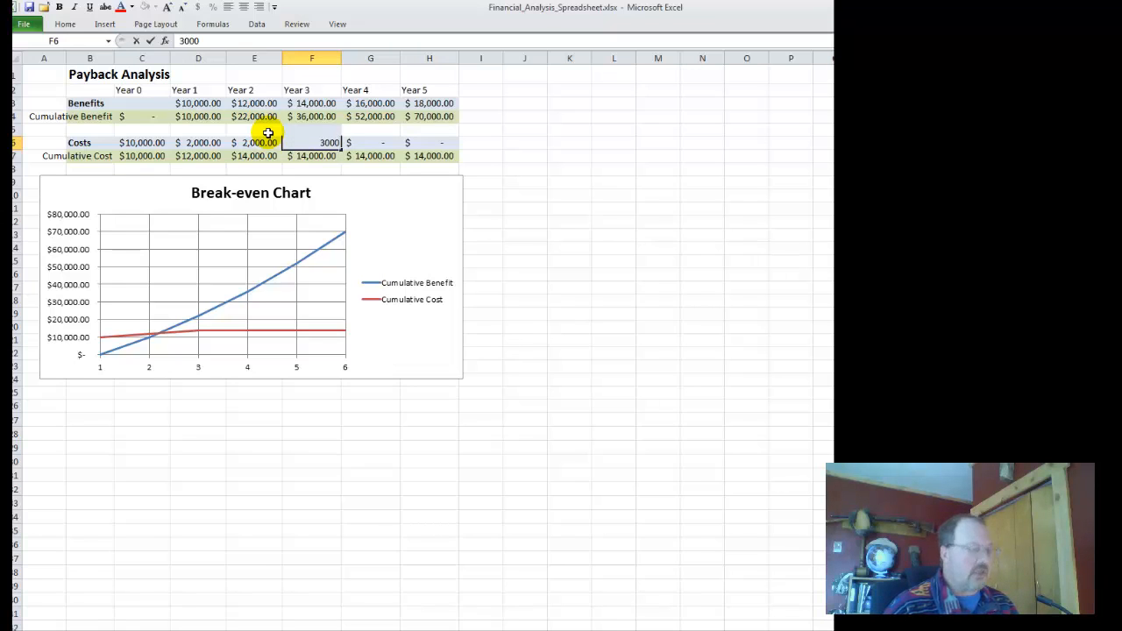
{"action": "key", "text": "Tab"}
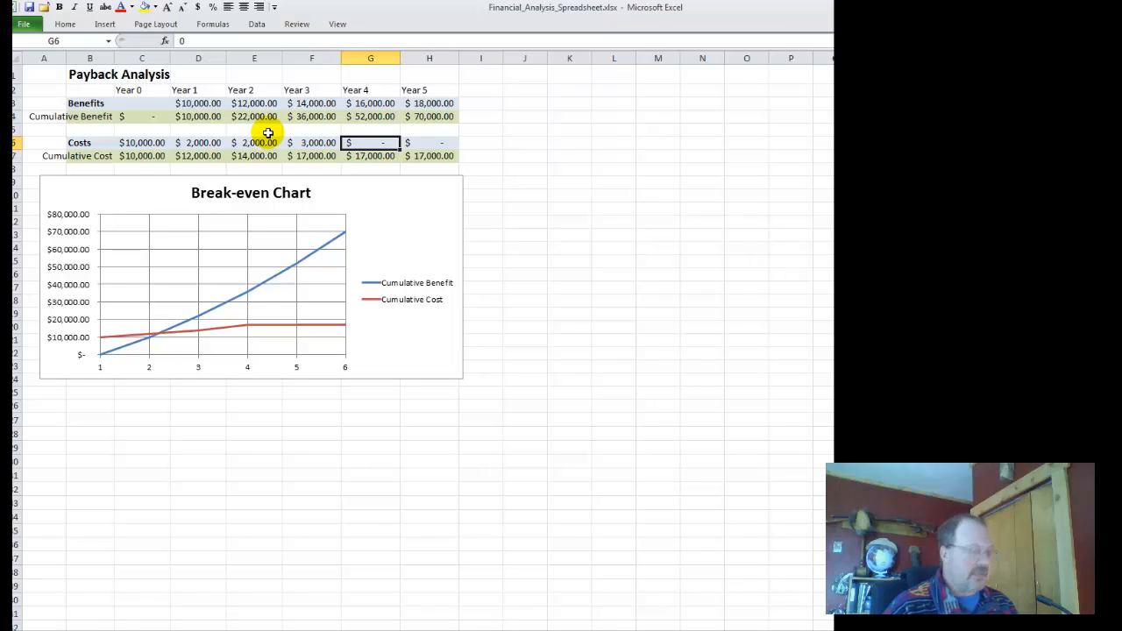
{"action": "type", "text": "4000"}
{"action": "key", "text": "Tab"}
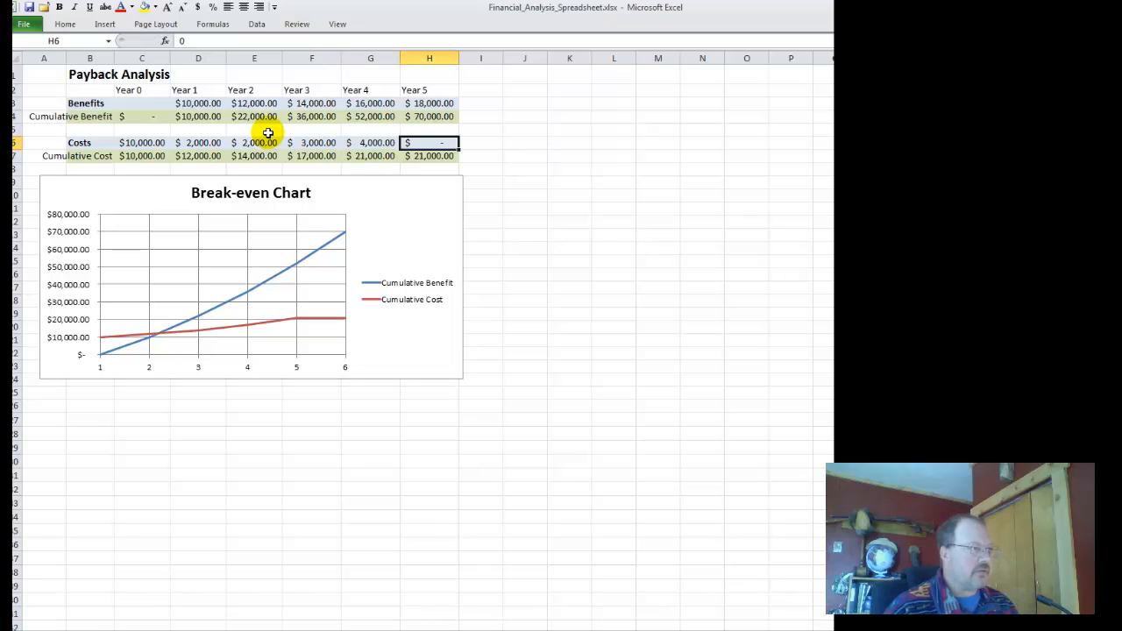
{"action": "type", "text": "5000"}
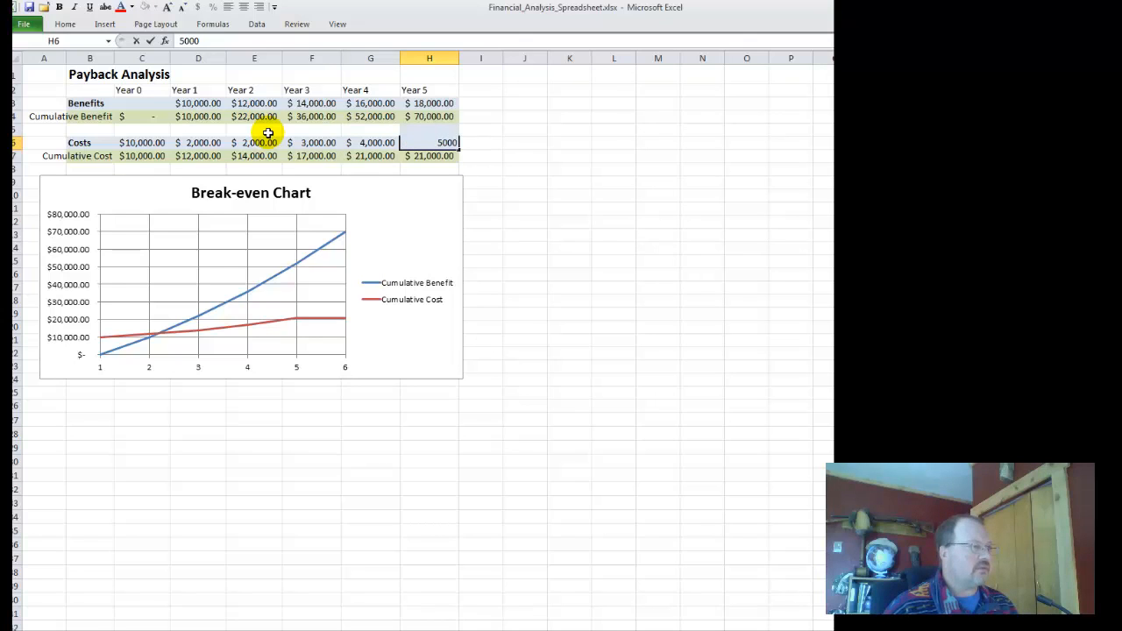
{"action": "key", "text": "Return"}
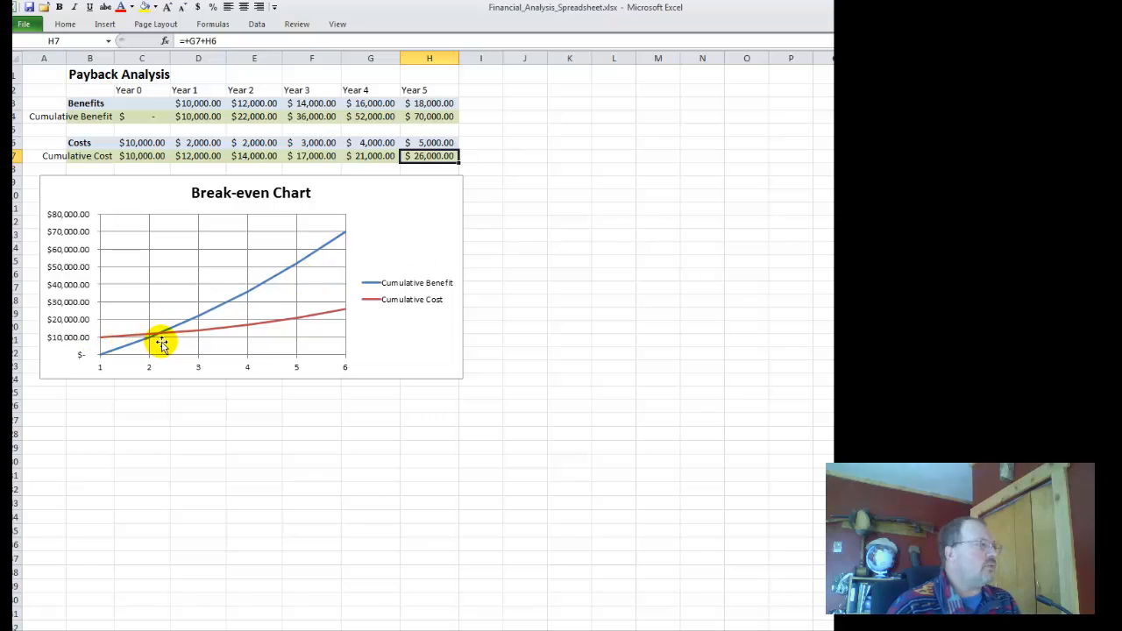
Step: Switch to the Return on Investment sheet and enter benefits of 10000, 12000 and 14000 for Years 1 to 3
{"action": "mouse_move", "coordinate": [156, 336]}
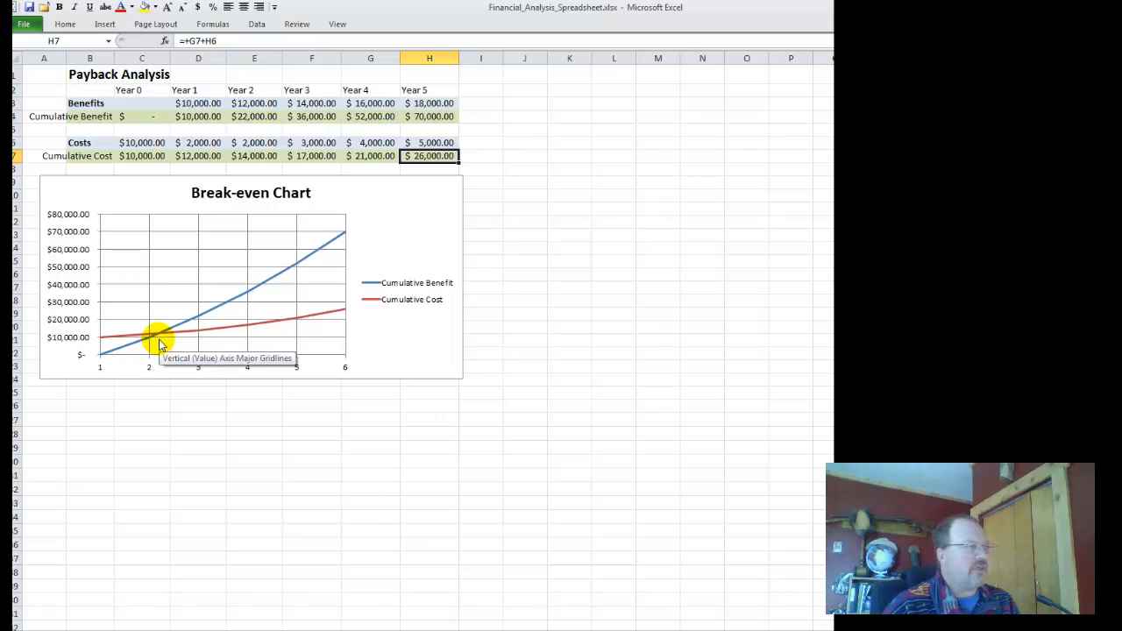
{"action": "left_click", "coordinate": [145, 630]}
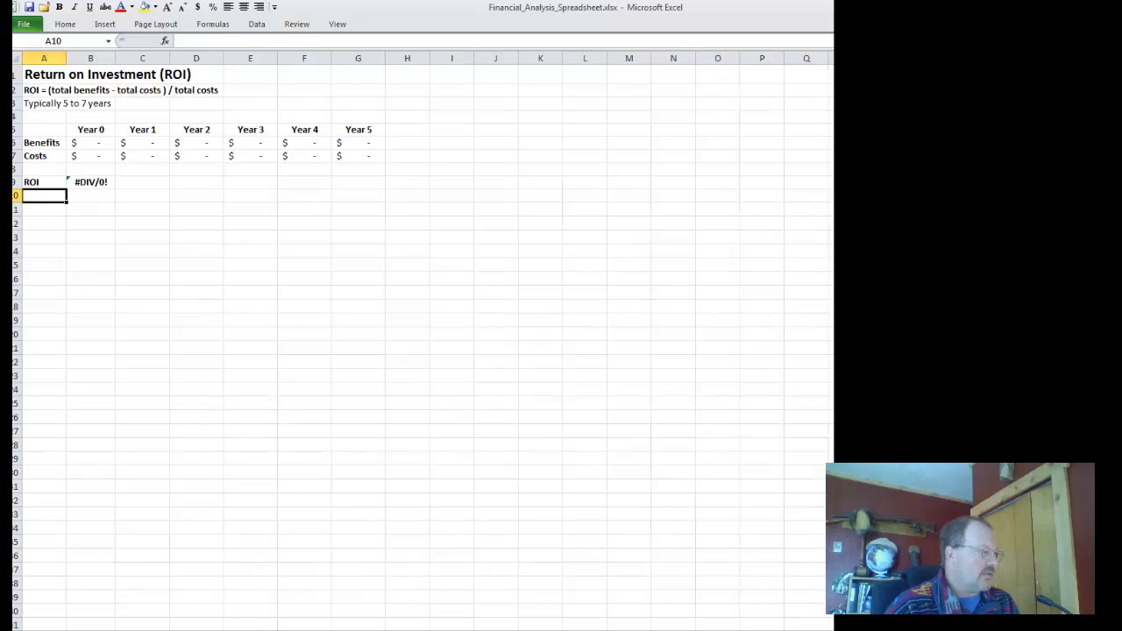
{"action": "left_click", "coordinate": [123, 143]}
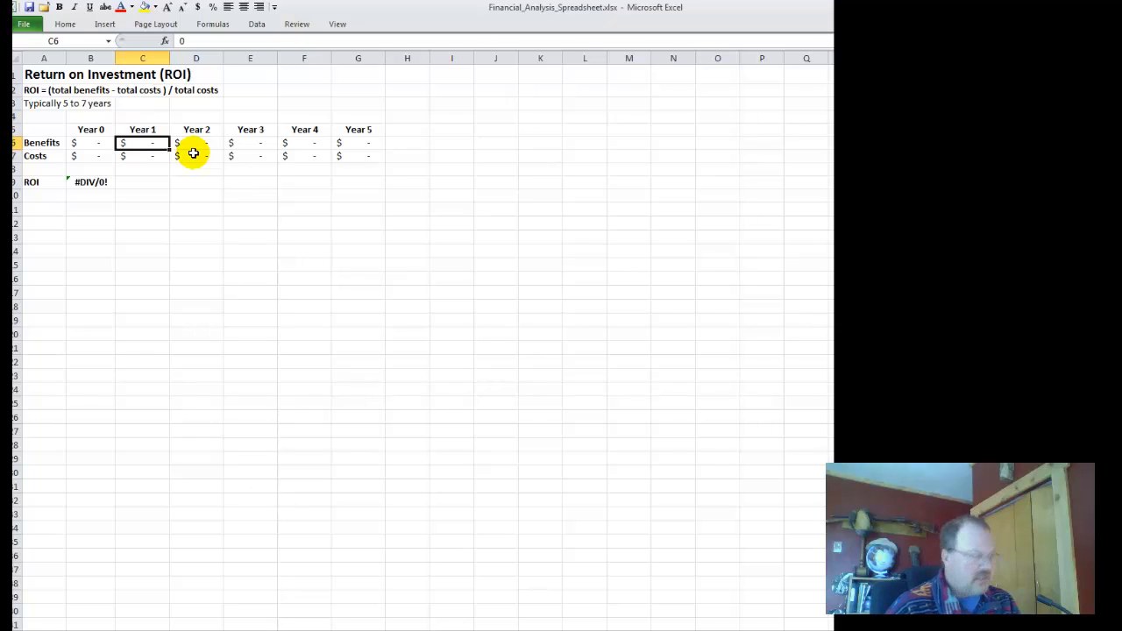
{"action": "type", "text": "10000"}
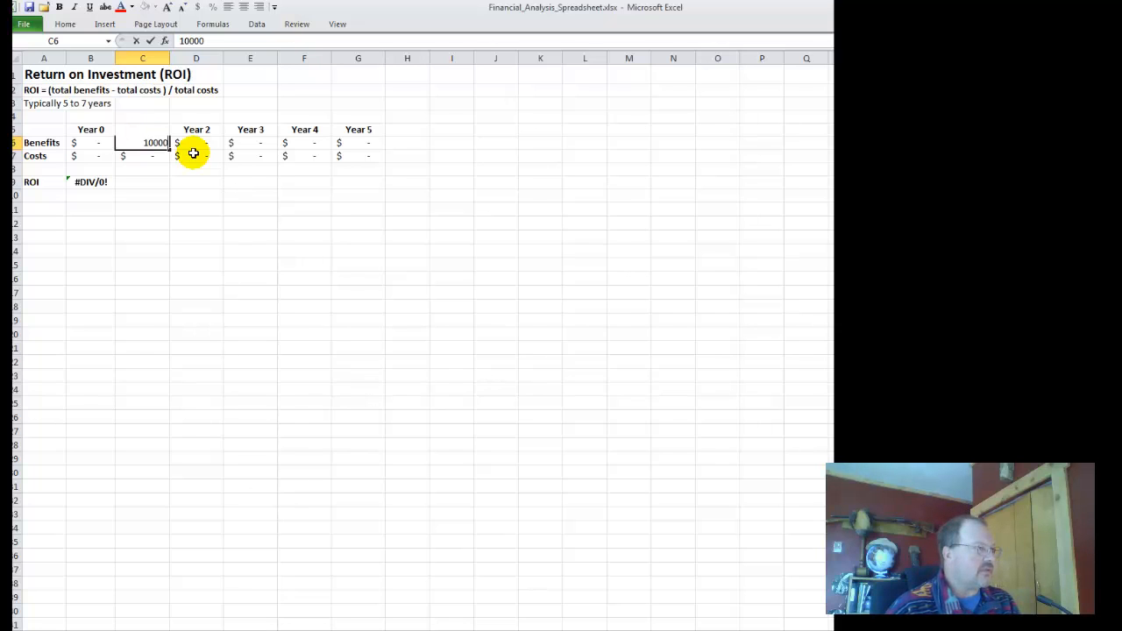
{"action": "key", "text": "Tab"}
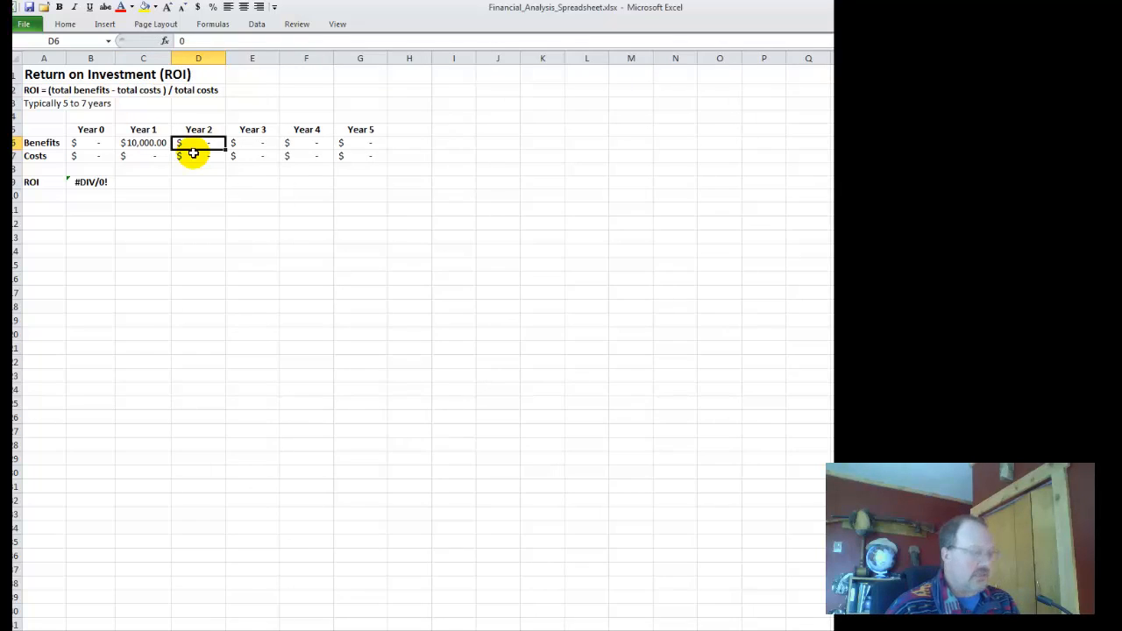
{"action": "type", "text": "12000"}
{"action": "key", "text": "Tab"}
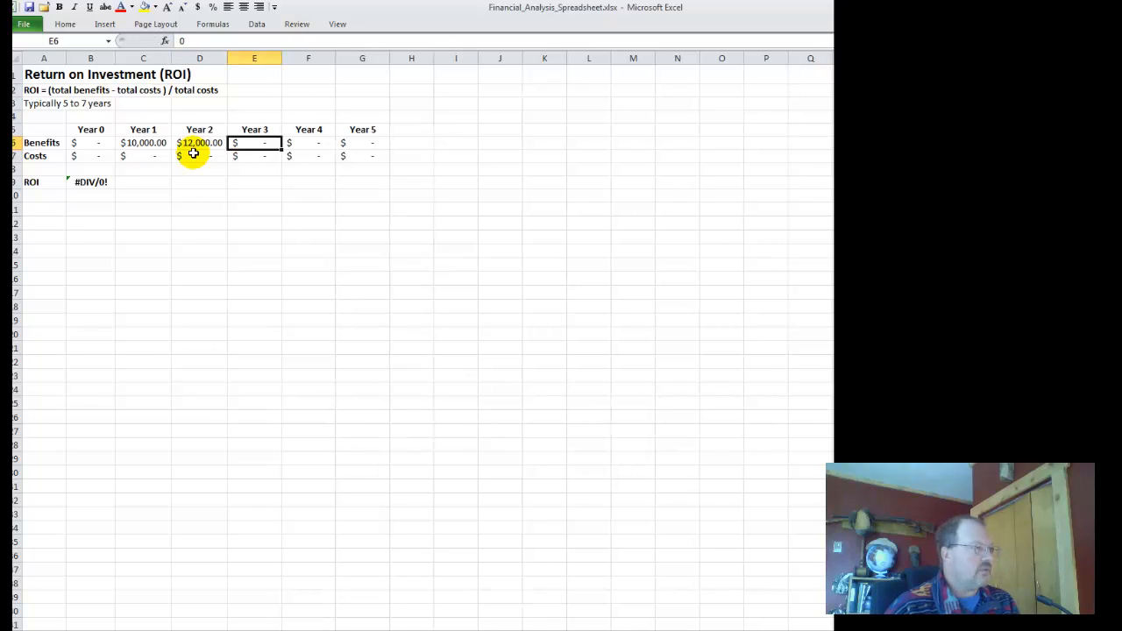
{"action": "type", "text": "14000"}
{"action": "key", "text": "Tab"}
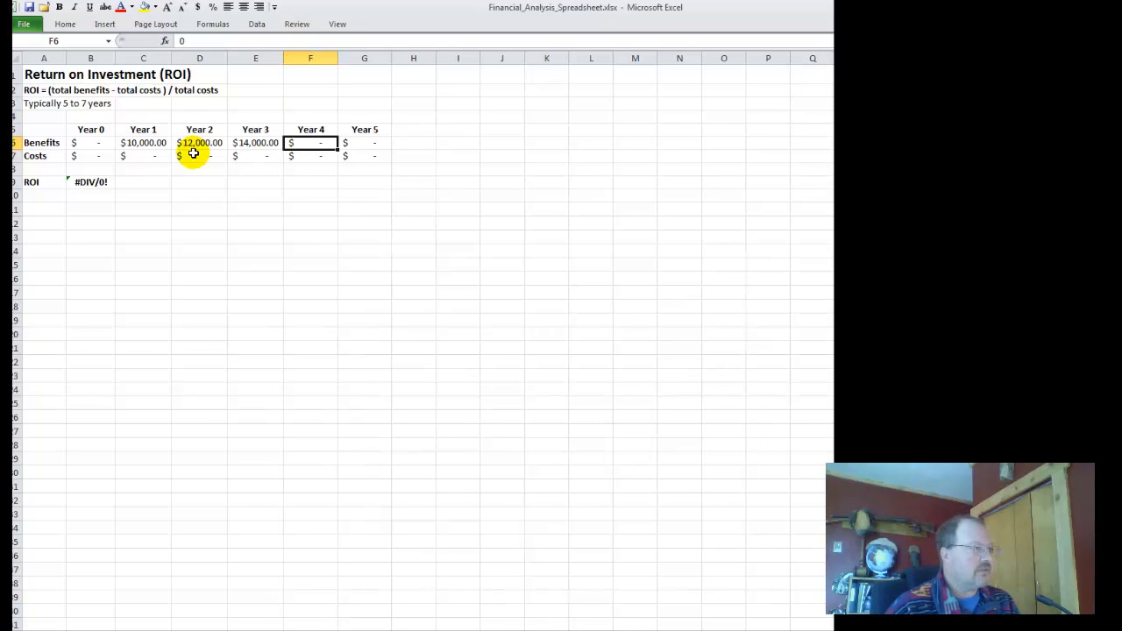
Step: Set the Return on Investment benefits to 16000 for Year 4 and 18000 for Year 5
{"action": "type", "text": "166"}
{"action": "key", "text": "BackSpace"}
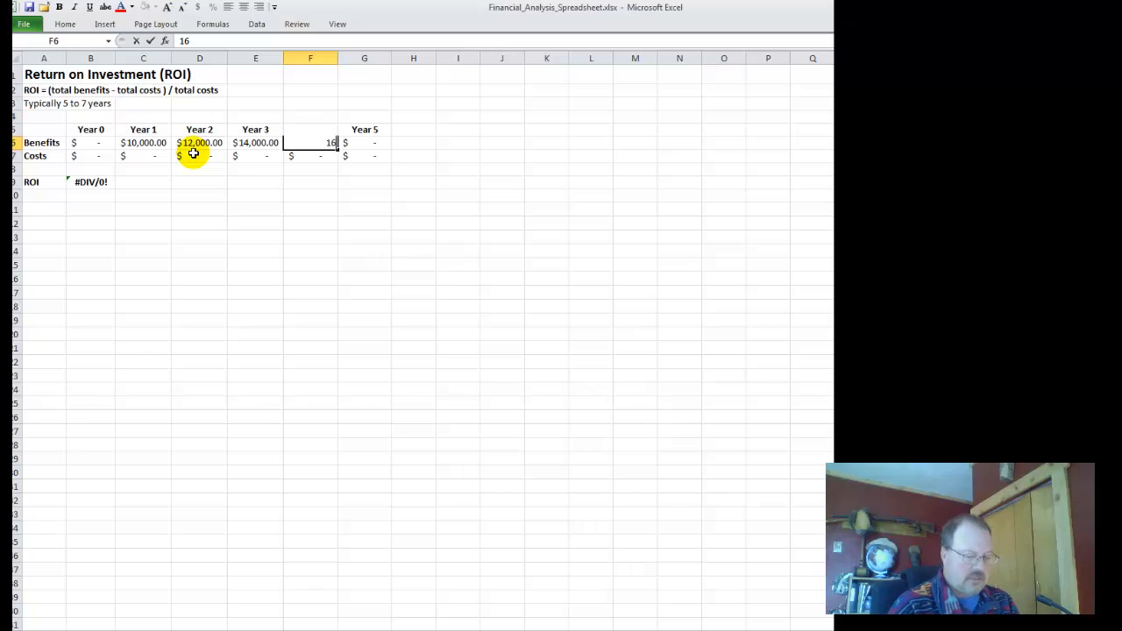
{"action": "type", "text": "000"}
{"action": "key", "text": "Tab"}
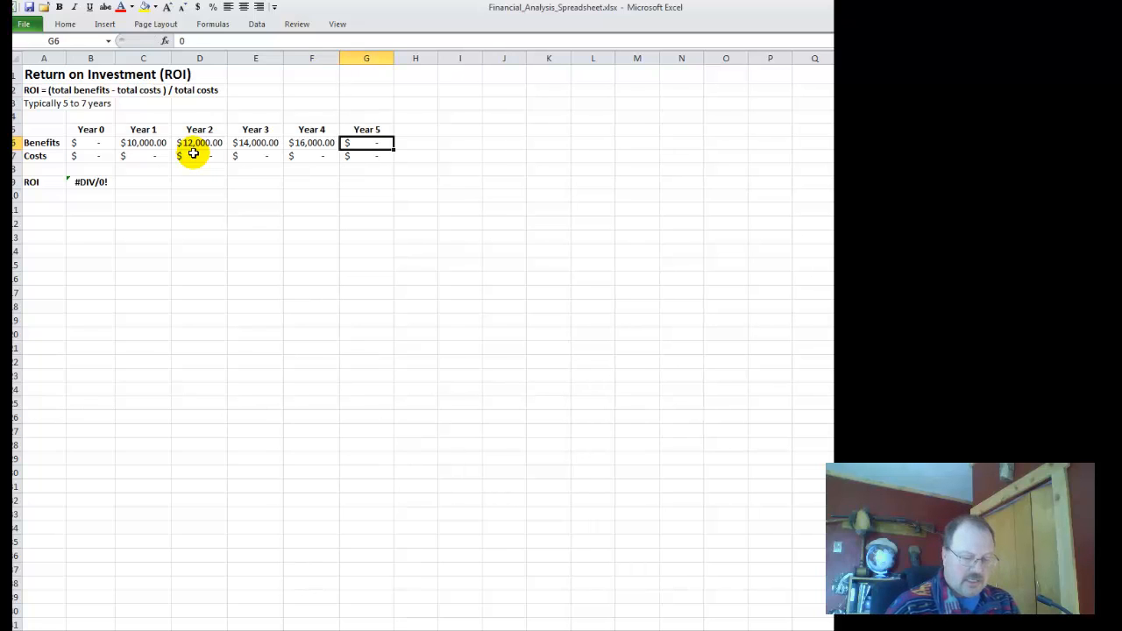
{"action": "type", "text": "18000"}
{"action": "key", "text": "Return"}
Step: Enter Return on Investment costs of 10000 for Year 0, 2000 each for Years 1 and 2, and 3000 for Year 3
{"action": "key", "text": "Left"}
{"action": "key", "text": "Left"}
{"action": "key", "text": "Left"}
{"action": "key", "text": "Left"}
{"action": "key", "text": "Left"}
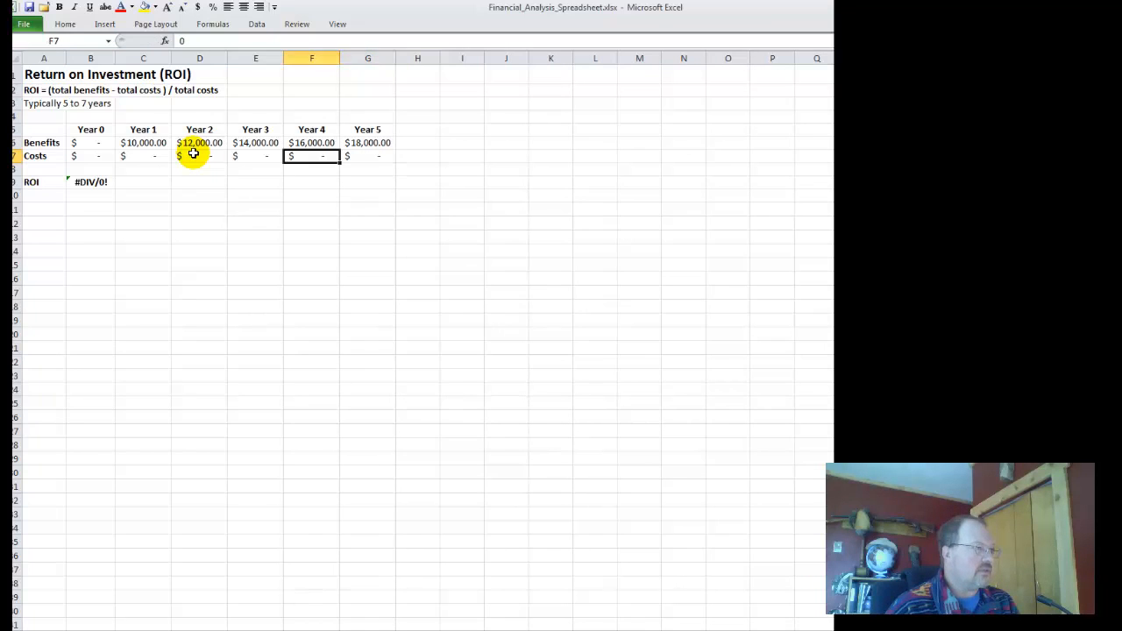
{"action": "type", "text": "10,000"}
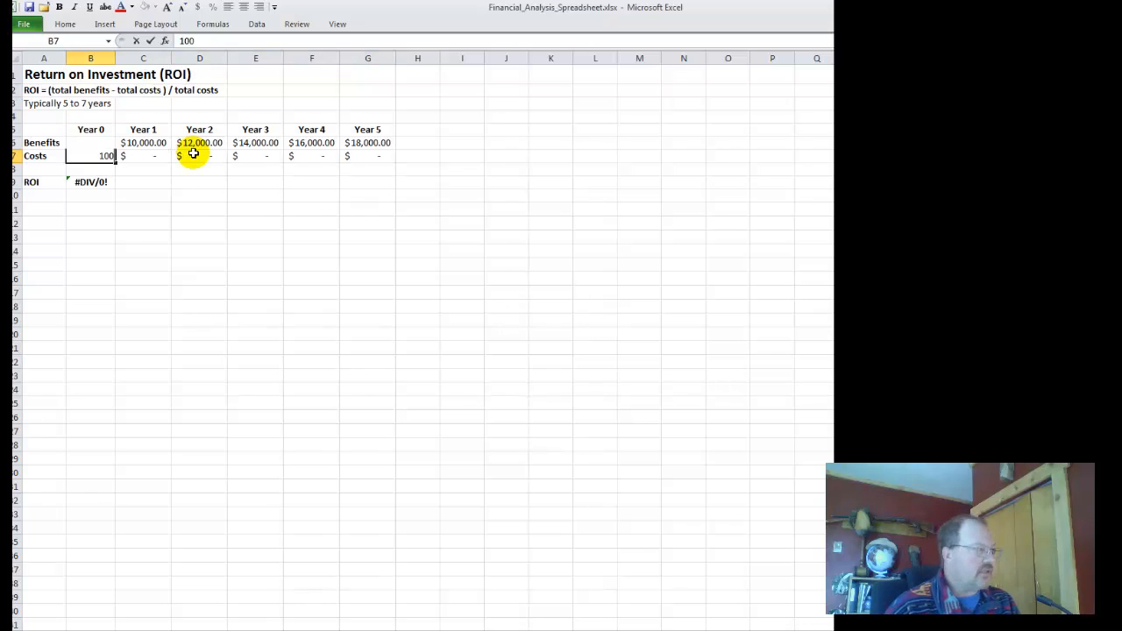
{"action": "key", "text": "Tab"}
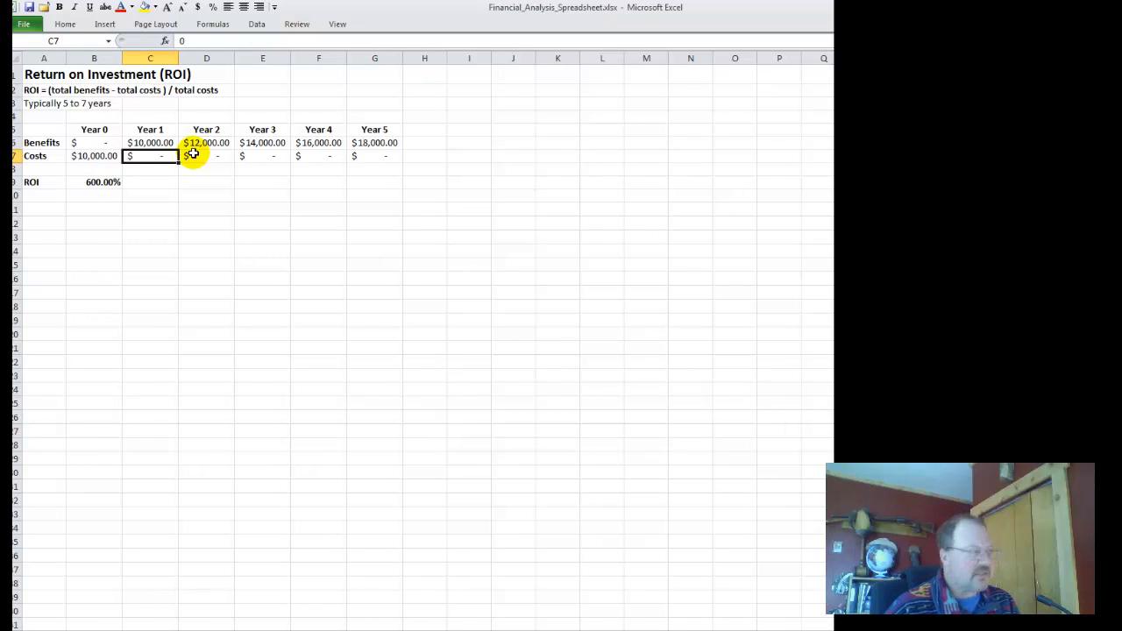
{"action": "type", "text": "2000"}
{"action": "key", "text": "Tab"}
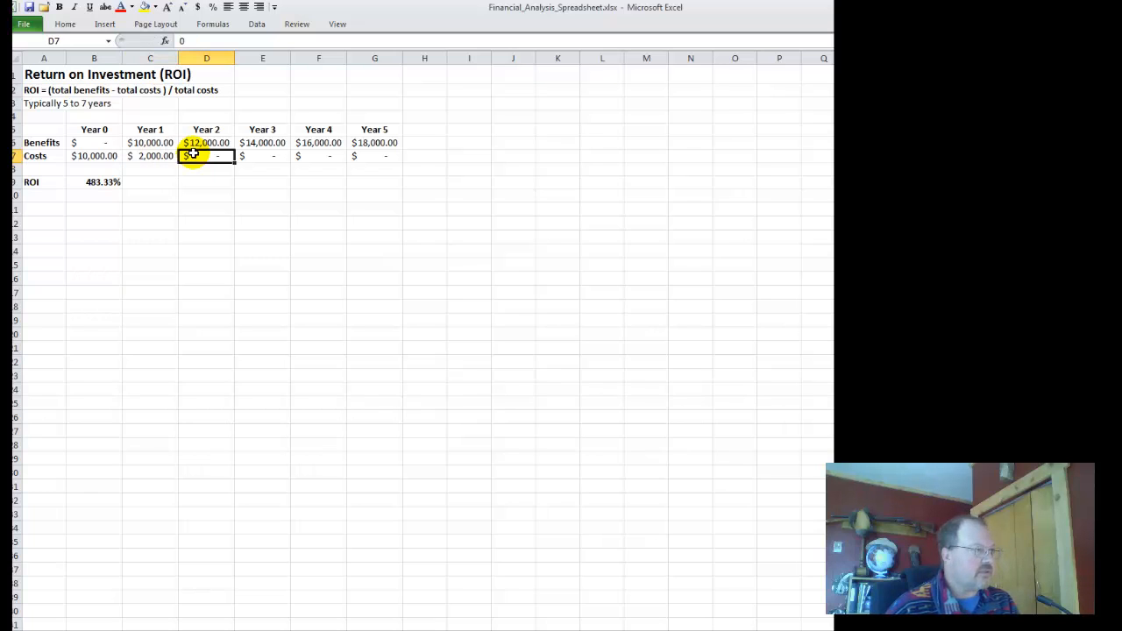
{"action": "type", "text": "2,000"}
{"action": "key", "text": "Tab"}
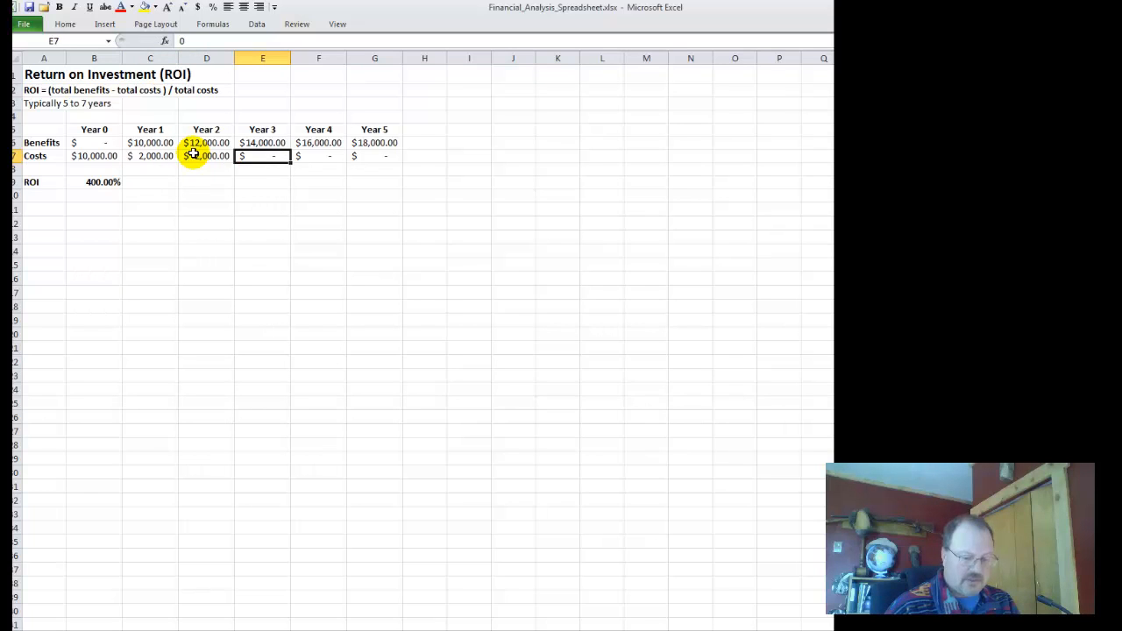
{"action": "type", "text": "3000"}
{"action": "key", "text": "Tab"}
{"action": "type", "text": "4"}
{"action": "key", "text": "Tab"}
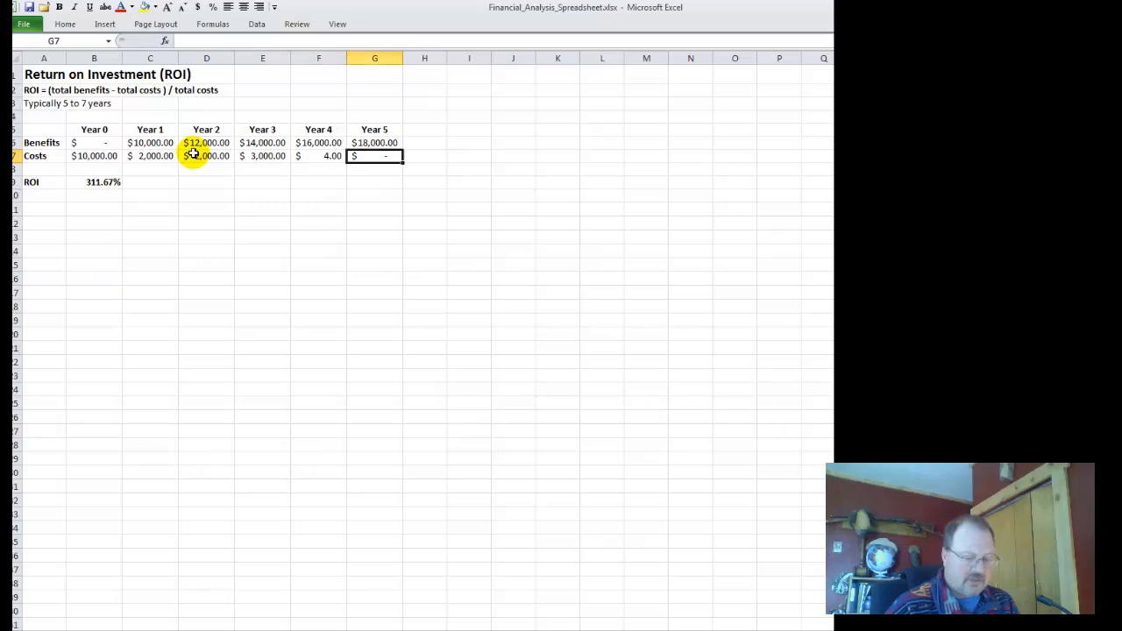
{"action": "key", "text": "Tab"}
{"action": "key", "text": "shift+Tab"}
{"action": "key", "text": "shift+Tab"}
Step: Set the Return on Investment costs to 4000 for Year 4 and 5000 for Year 5
{"action": "type", "text": "4000"}
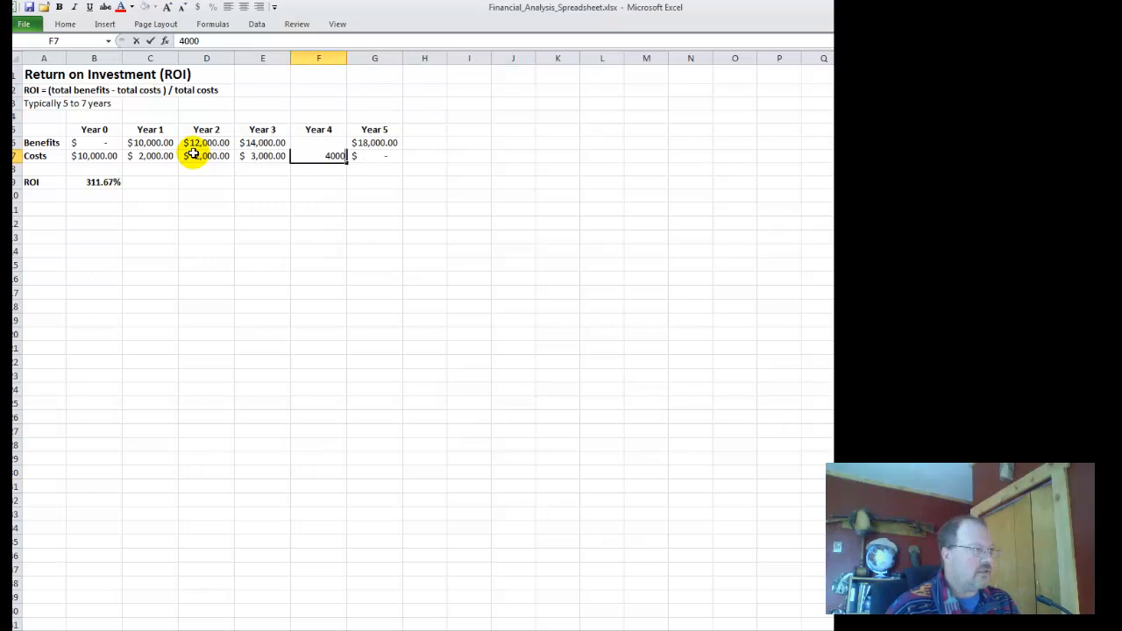
{"action": "key", "text": "Tab"}
{"action": "type", "text": "5000"}
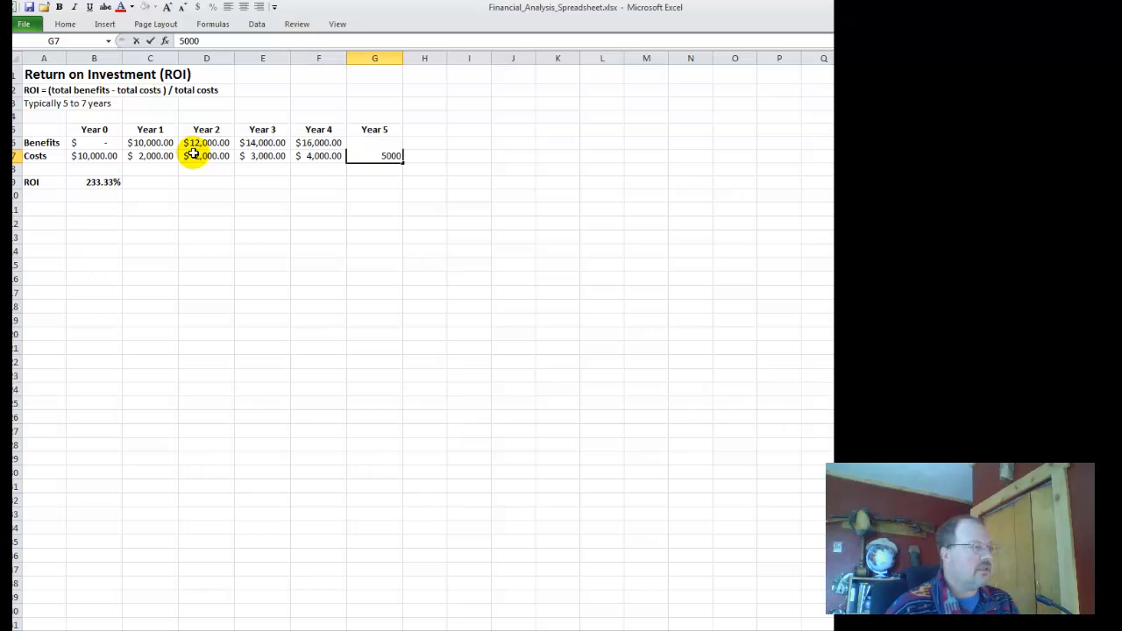
{"action": "key", "text": "Return"}
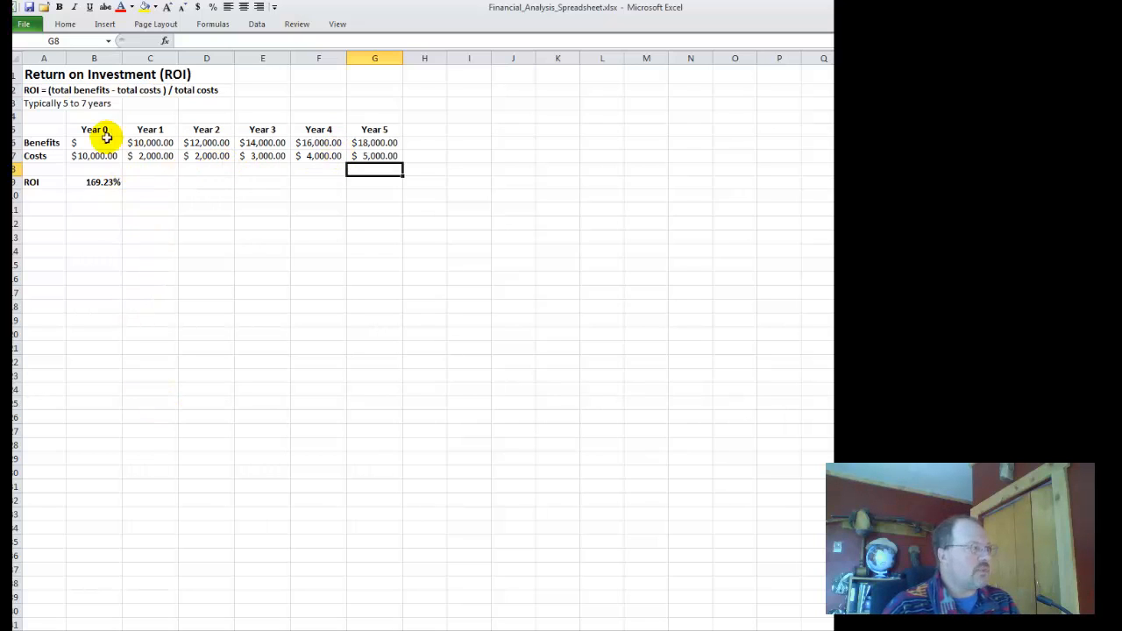
Step: Switch to the Net Present Value sheet and enter Project A benefits of 10000 for Year 1 and 12000 for Year 2
{"action": "left_click", "coordinate": [178, 630]}
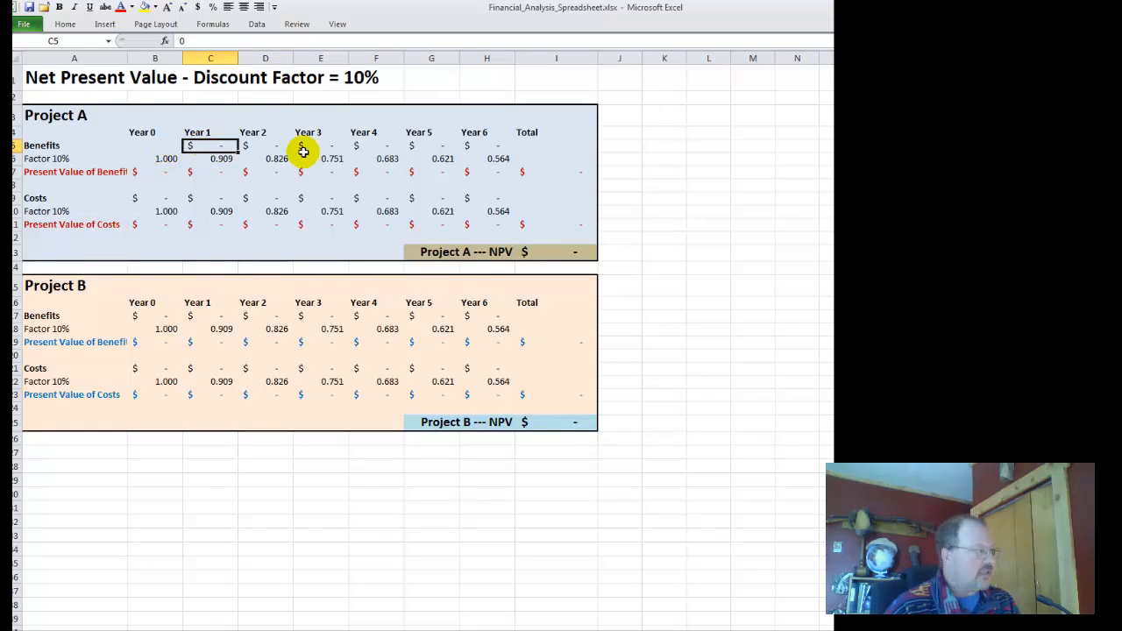
{"action": "type", "text": "10000"}
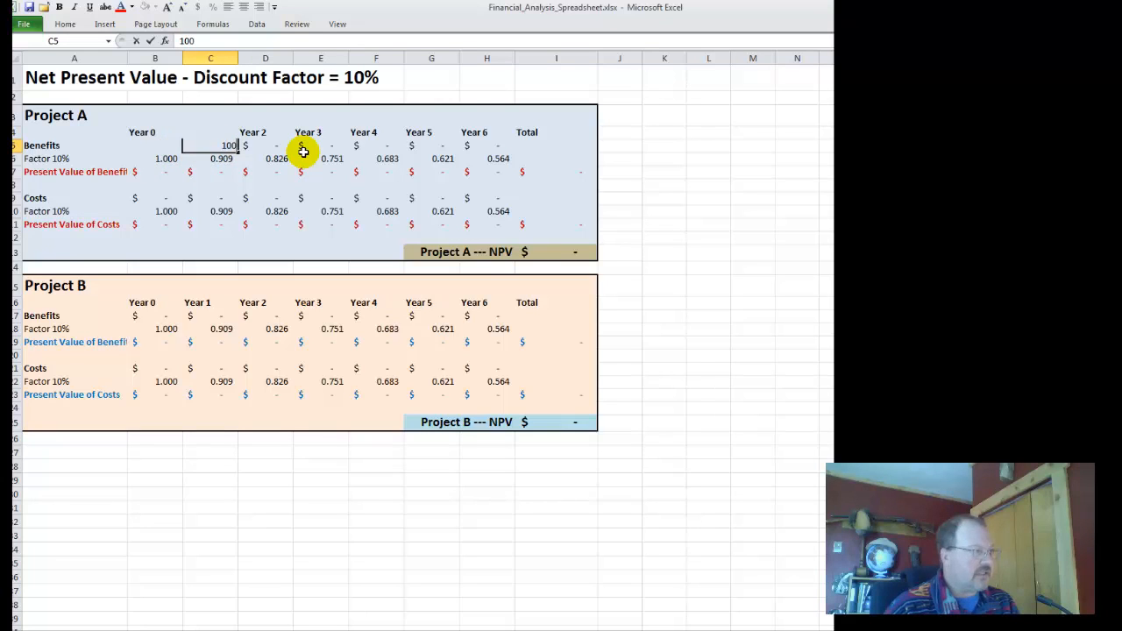
{"action": "key", "text": "Tab"}
{"action": "type", "text": "12000"}
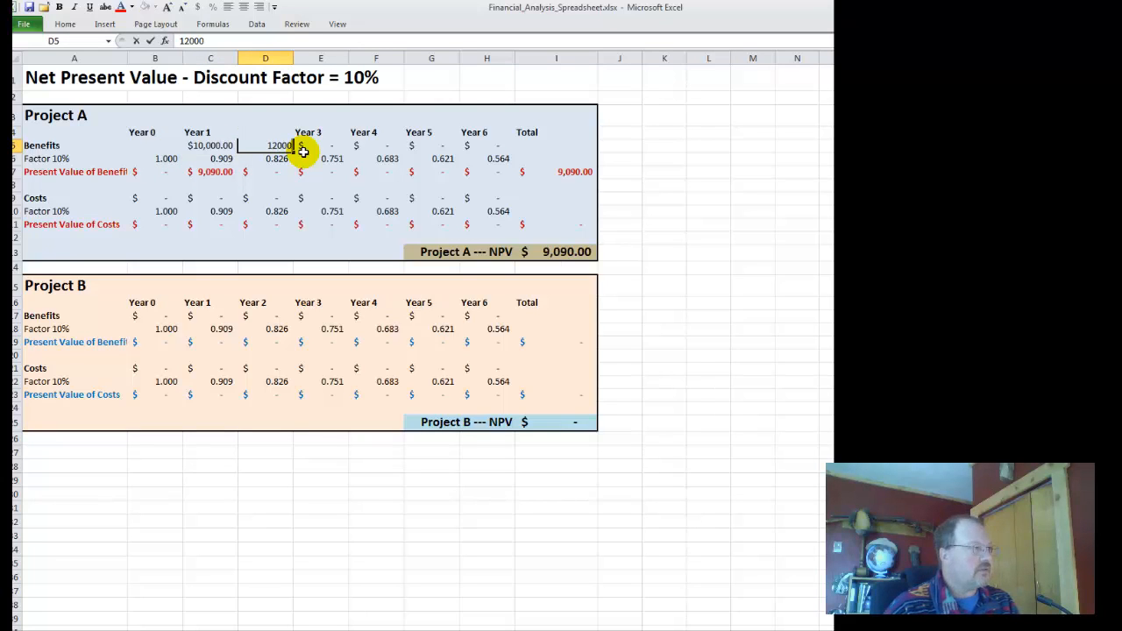
{"action": "key", "text": "Tab"}
{"action": "type", "text": "1"}
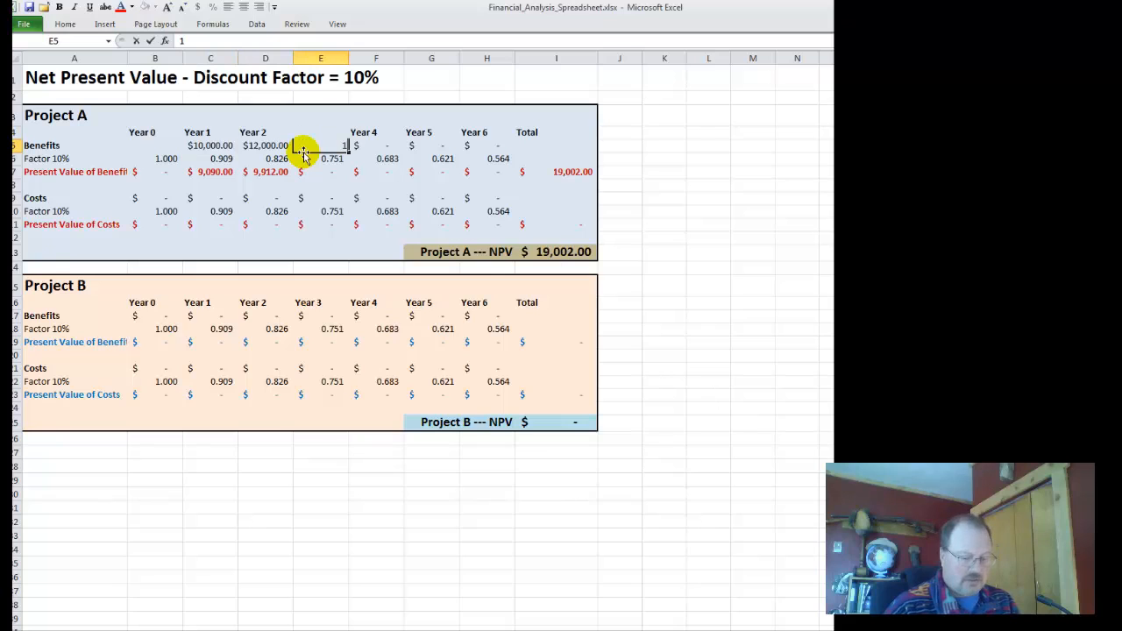
{"action": "type", "text": "40000"}
{"action": "key", "text": "Tab"}
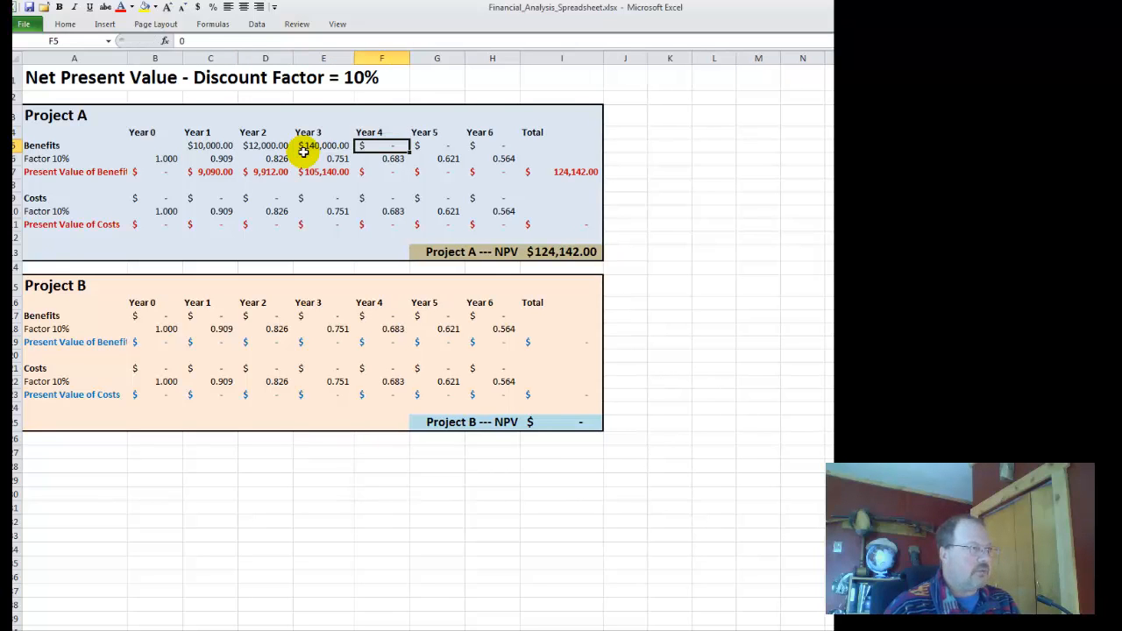
Step: Fill in the Project A benefits for Years 3 to 6 with 14000, 16000, 18000 and 20000
{"action": "left_click", "coordinate": [304, 149]}
{"action": "type", "text": "14000"}
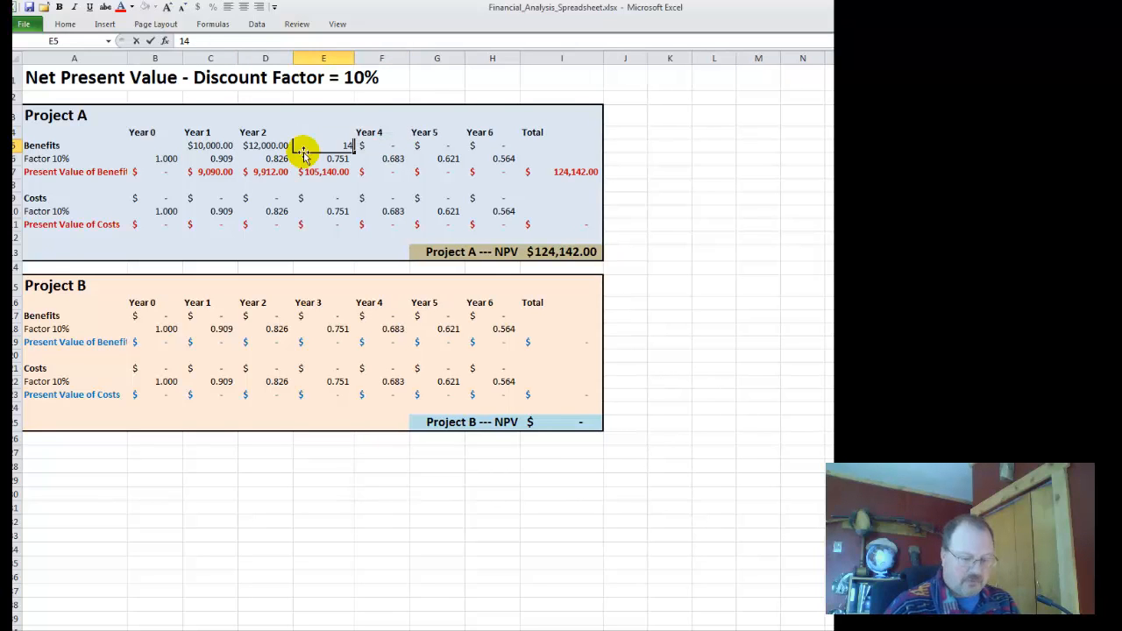
{"action": "key", "text": "Tab"}
{"action": "type", "text": "16000"}
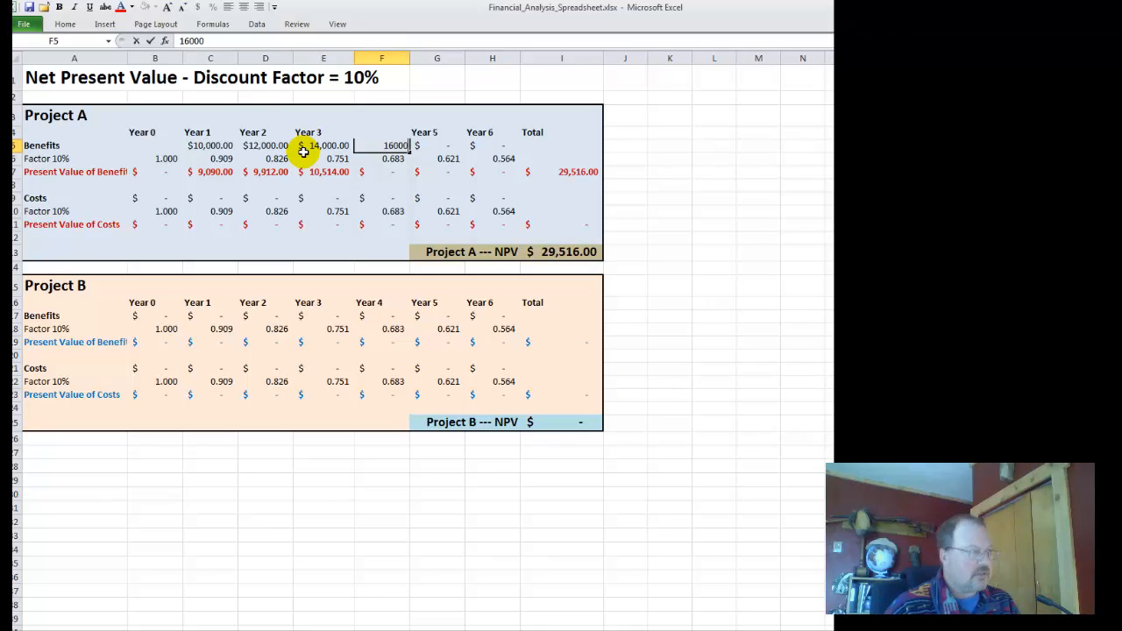
{"action": "key", "text": "Tab"}
{"action": "type", "text": "18000"}
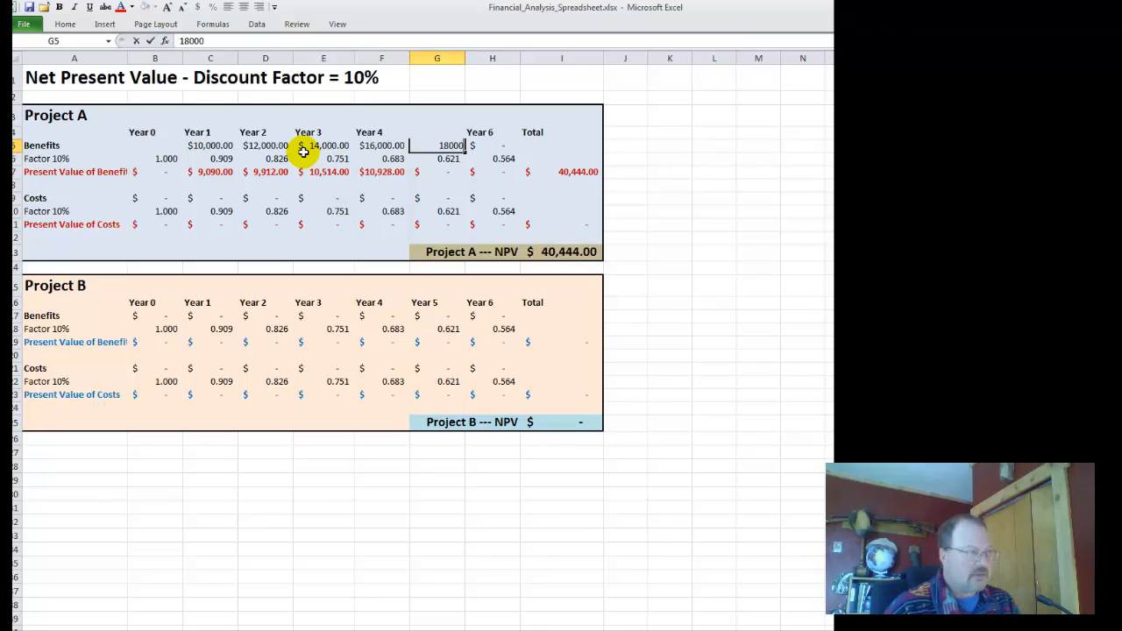
{"action": "key", "text": "Tab"}
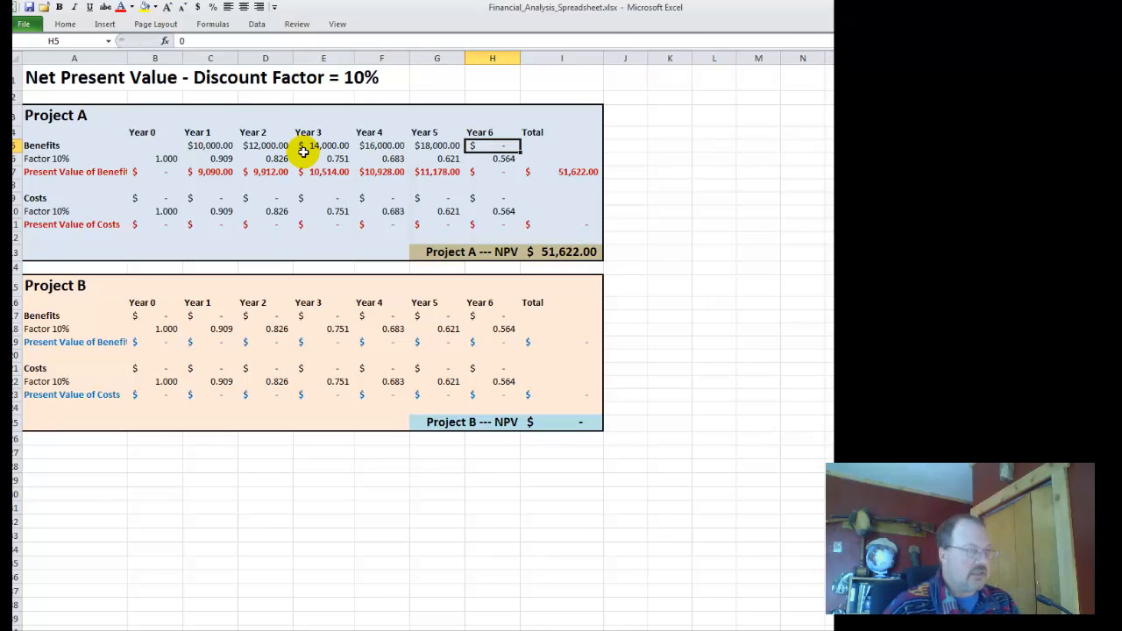
{"action": "type", "text": "20000"}
{"action": "key", "text": "Return"}
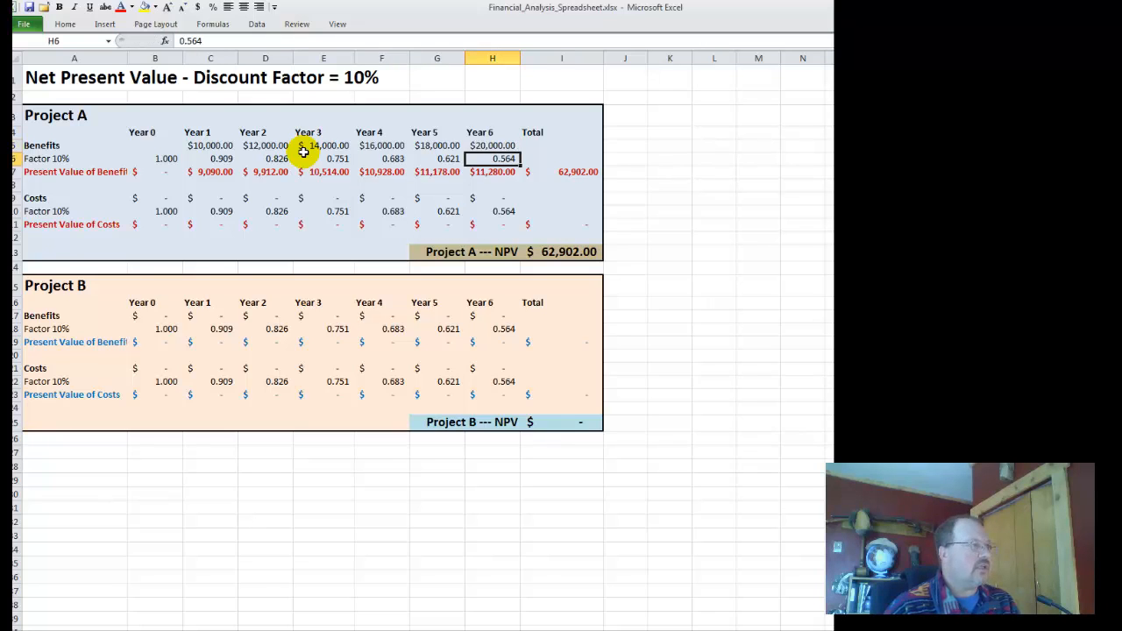
Step: Set the Project A cost for Year 0 to 30000
{"action": "key", "text": "Down"}
{"action": "key", "text": "Down"}
{"action": "key", "text": "Down"}
{"action": "key", "text": "Left"}
{"action": "key", "text": "Left"}
{"action": "key", "text": "Left"}
{"action": "key", "text": "Left"}
{"action": "key", "text": "Left"}
{"action": "key", "text": "Left"}
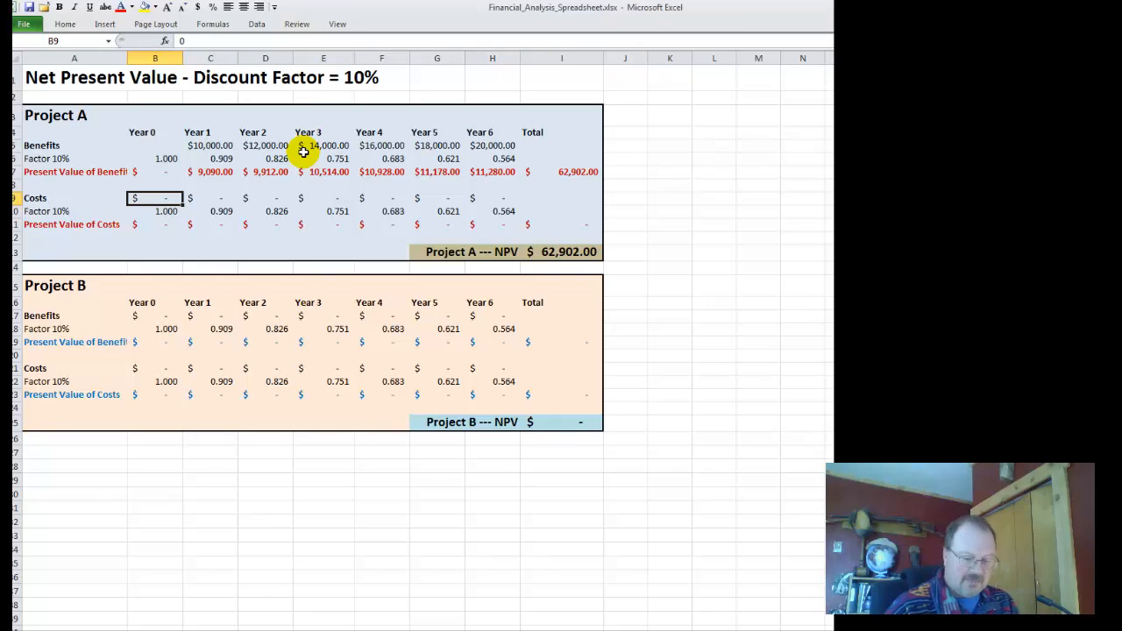
{"action": "type", "text": "30000"}
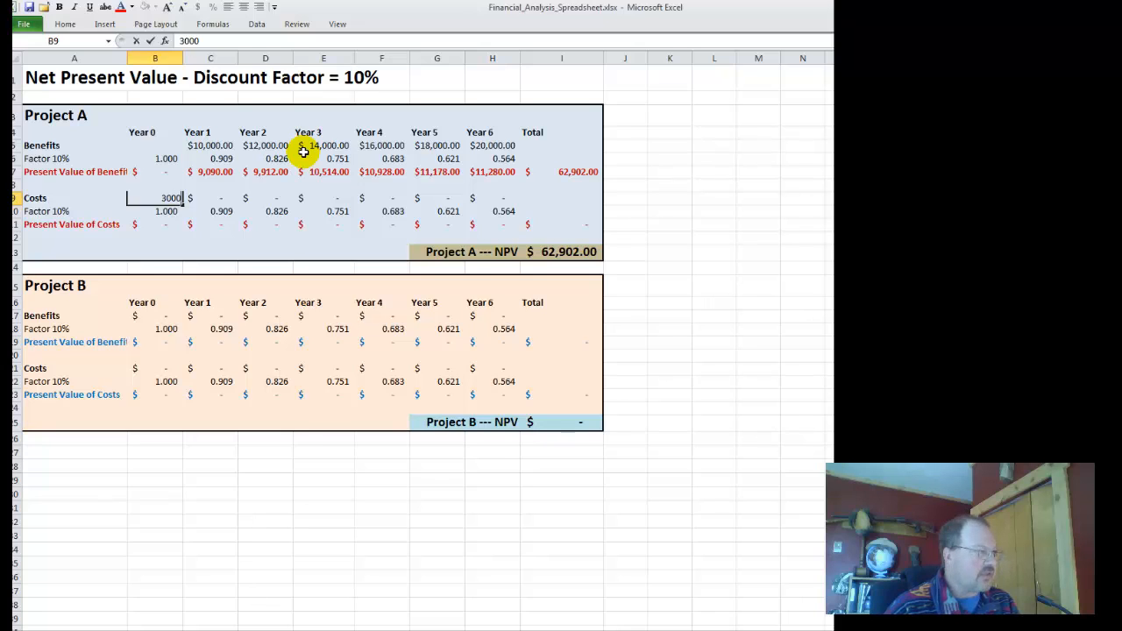
{"action": "key", "text": "Tab"}
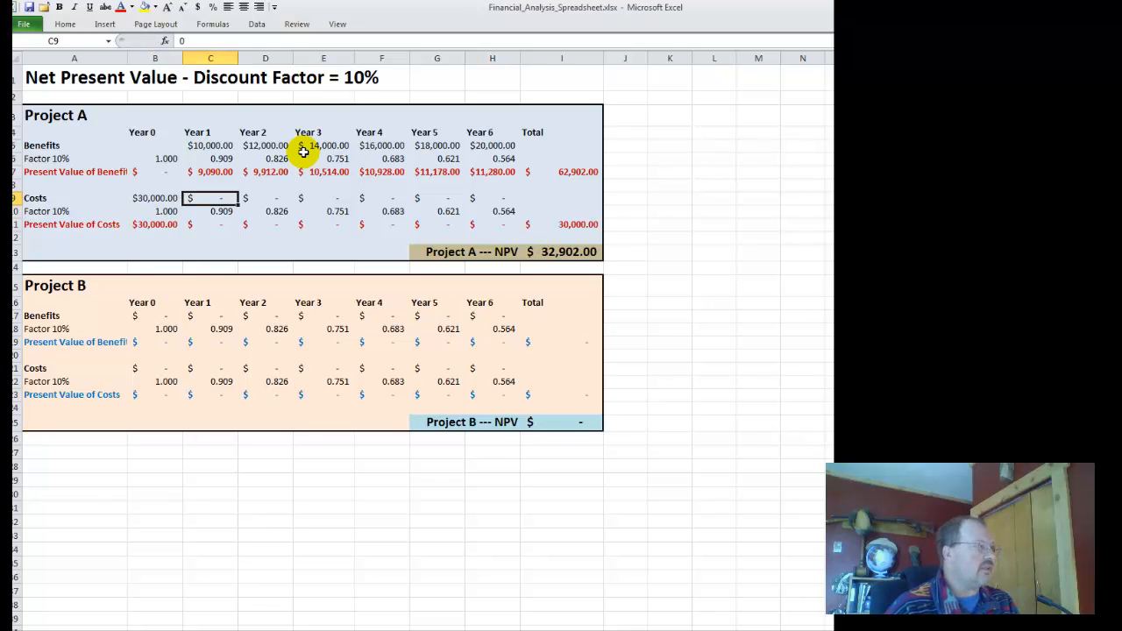
Step: Enter Project A costs of 5000 each for Years 1 and 2 and 6000 for Year 3
{"action": "type", "text": "5000"}
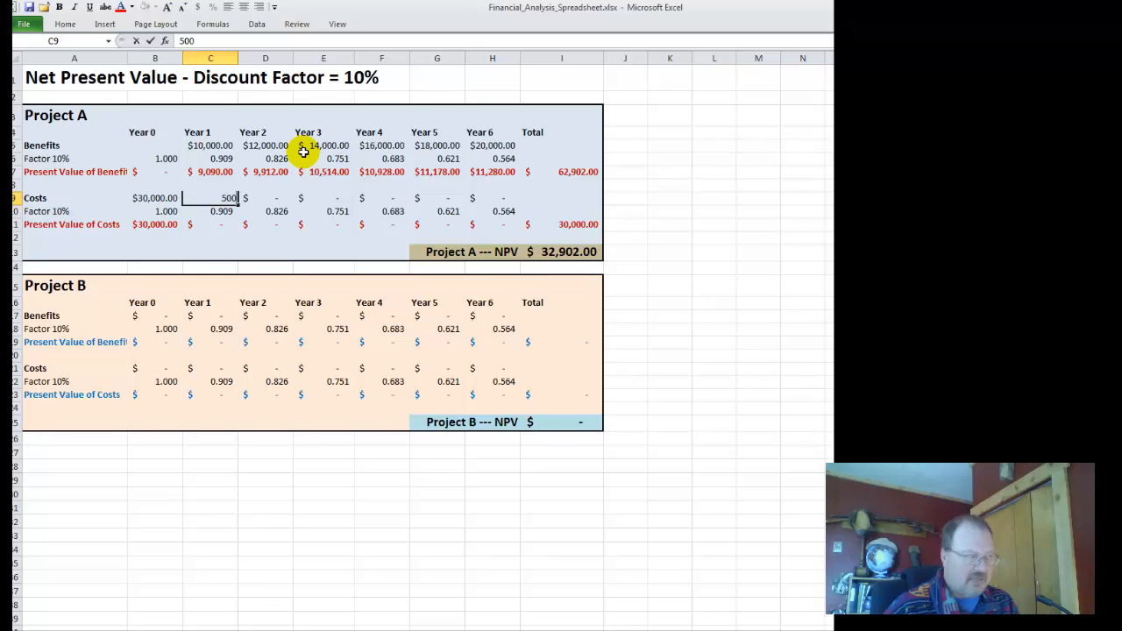
{"action": "key", "text": "Tab"}
{"action": "type", "text": "5000"}
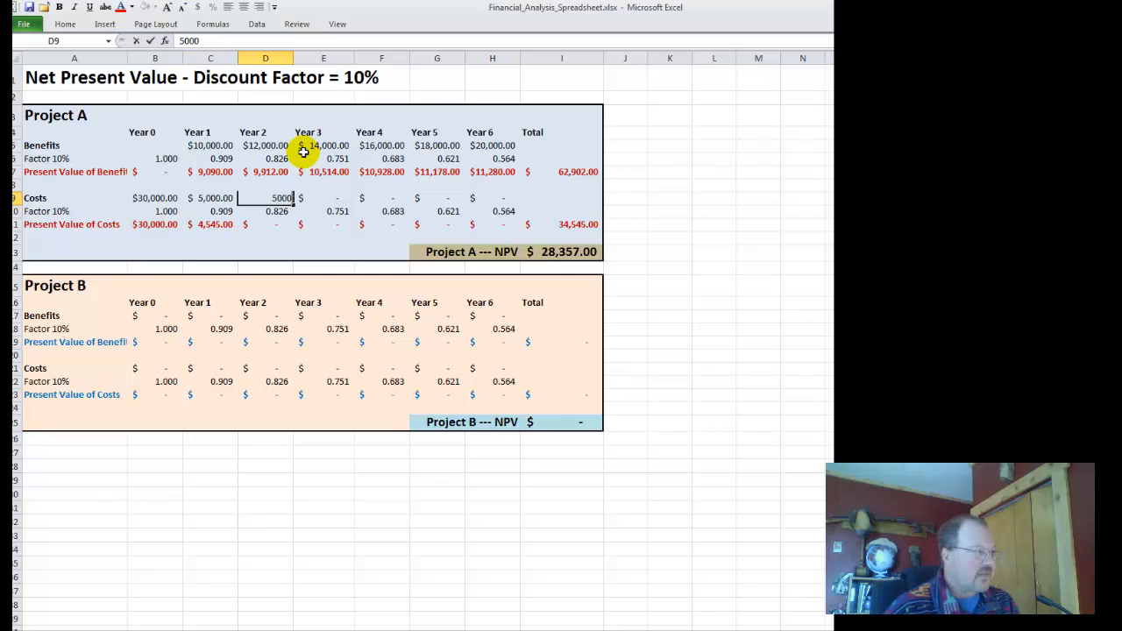
{"action": "key", "text": "Tab"}
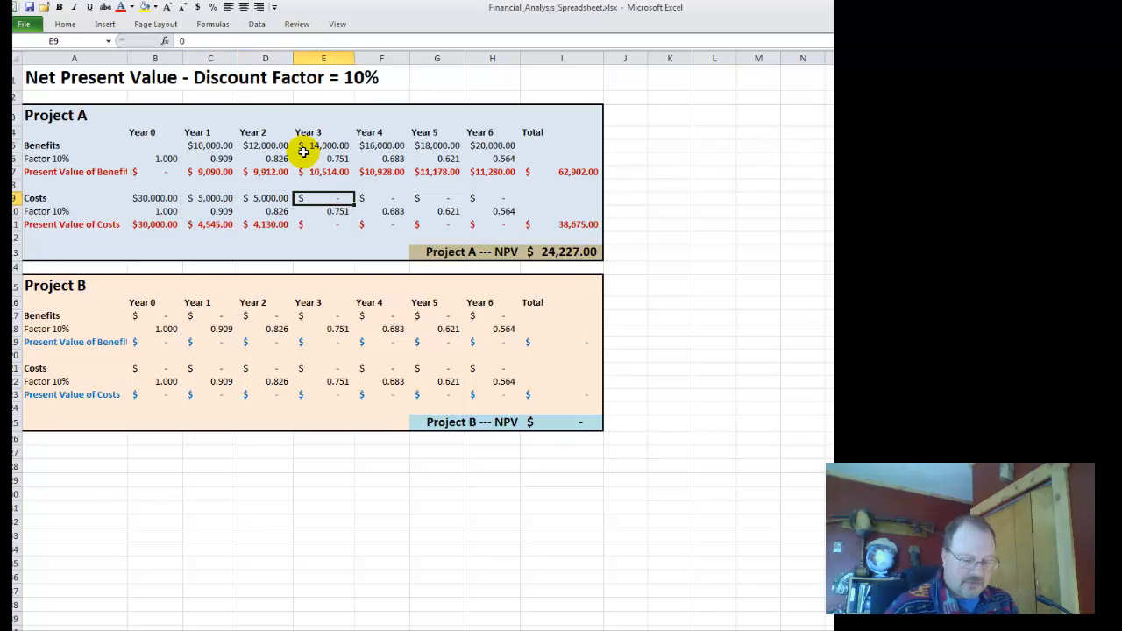
{"action": "type", "text": "6000"}
{"action": "key", "text": "Tab"}
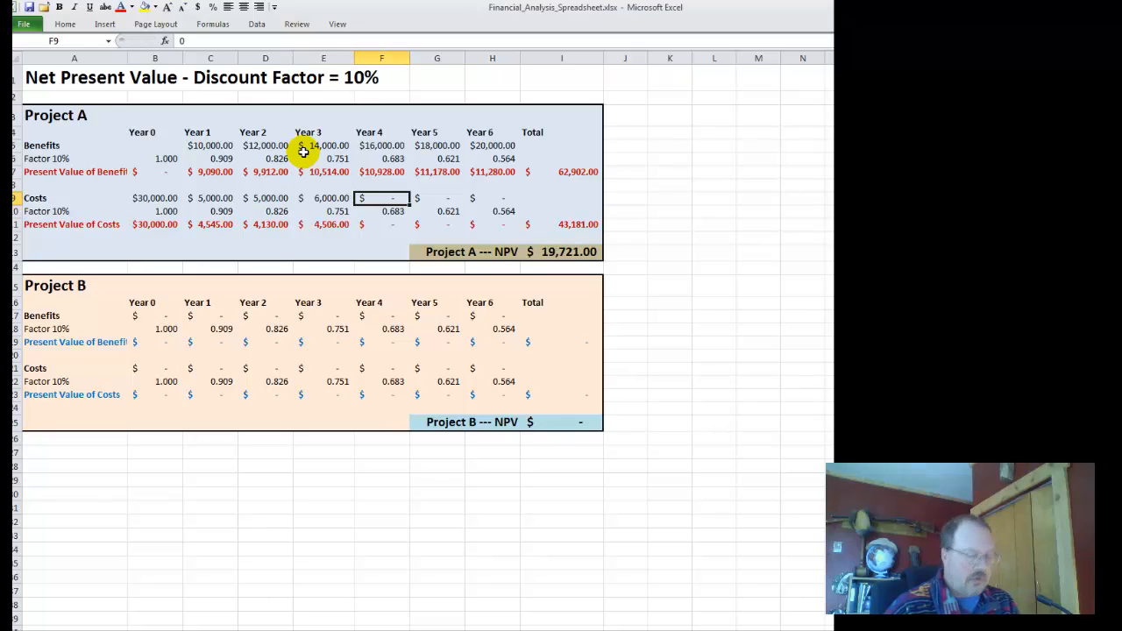
Step: Fill in the Project A costs for Years 4 to 6 with 7000, 8000 and 9000, and select the Project A NPV value
{"action": "type", "text": "7000"}
{"action": "key", "text": "Tab"}
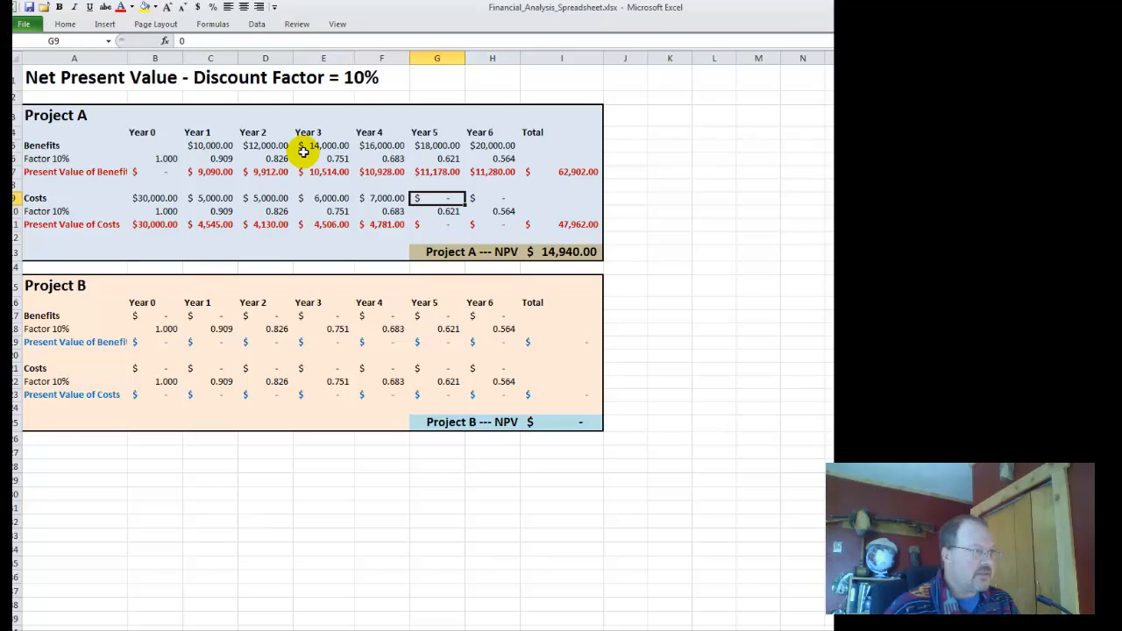
{"action": "type", "text": "8,000"}
{"action": "key", "text": "Tab"}
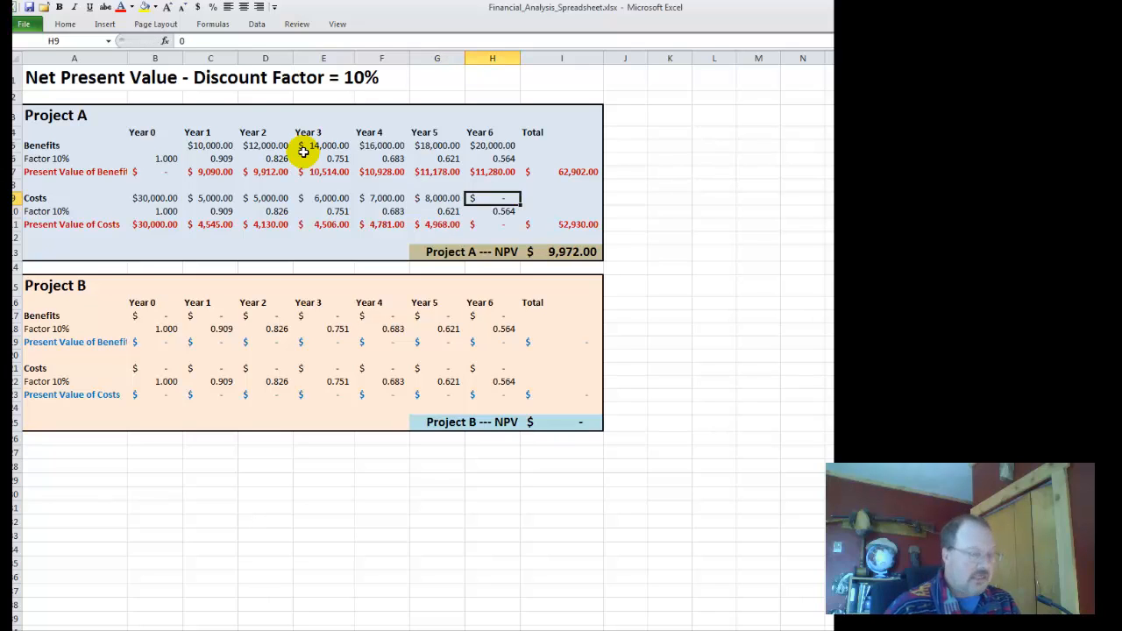
{"action": "type", "text": "9,000"}
{"action": "key", "text": "Return"}
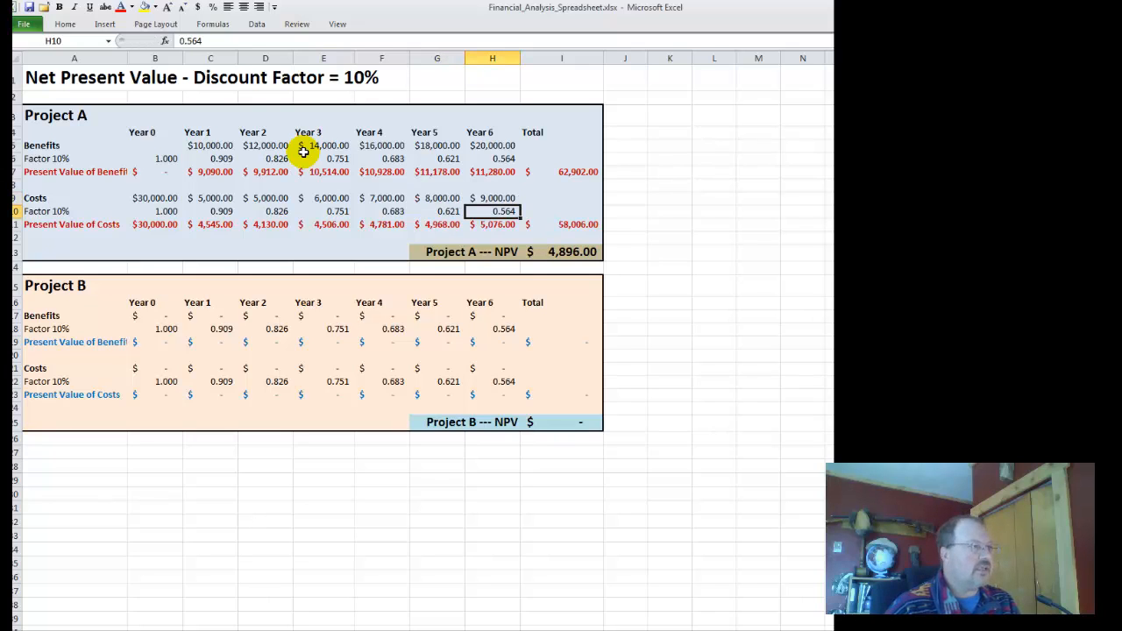
{"action": "left_click", "coordinate": [583, 253]}
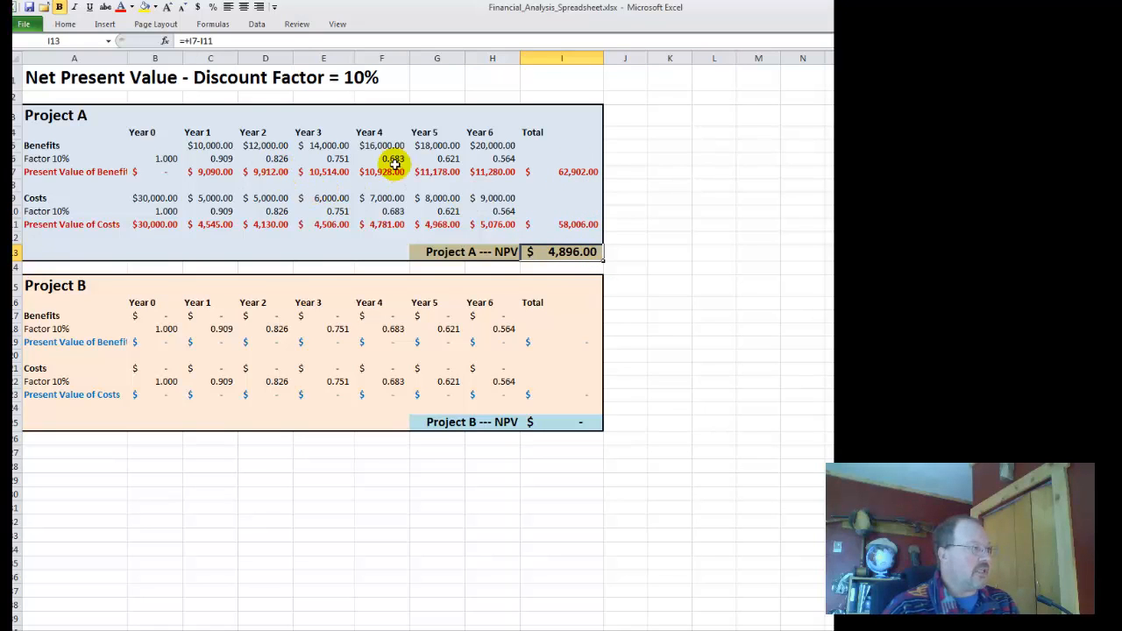
Step: Fill in the Project B benefits for Years 1 to 3 with 5000, 7000 and 9000
{"action": "left_click", "coordinate": [214, 315]}
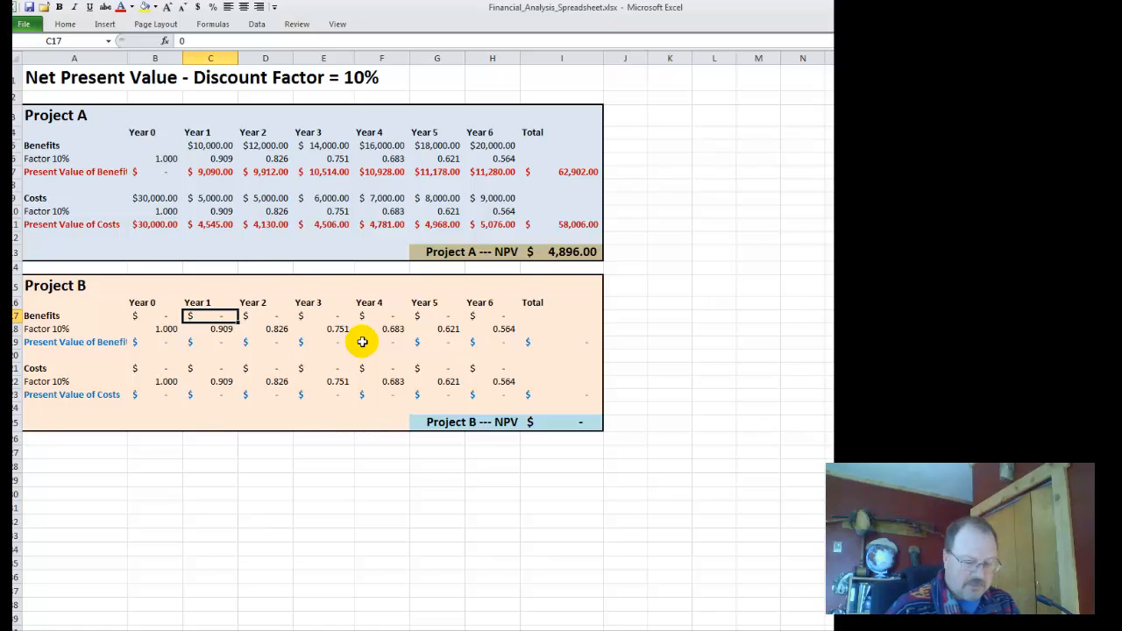
{"action": "type", "text": "5000"}
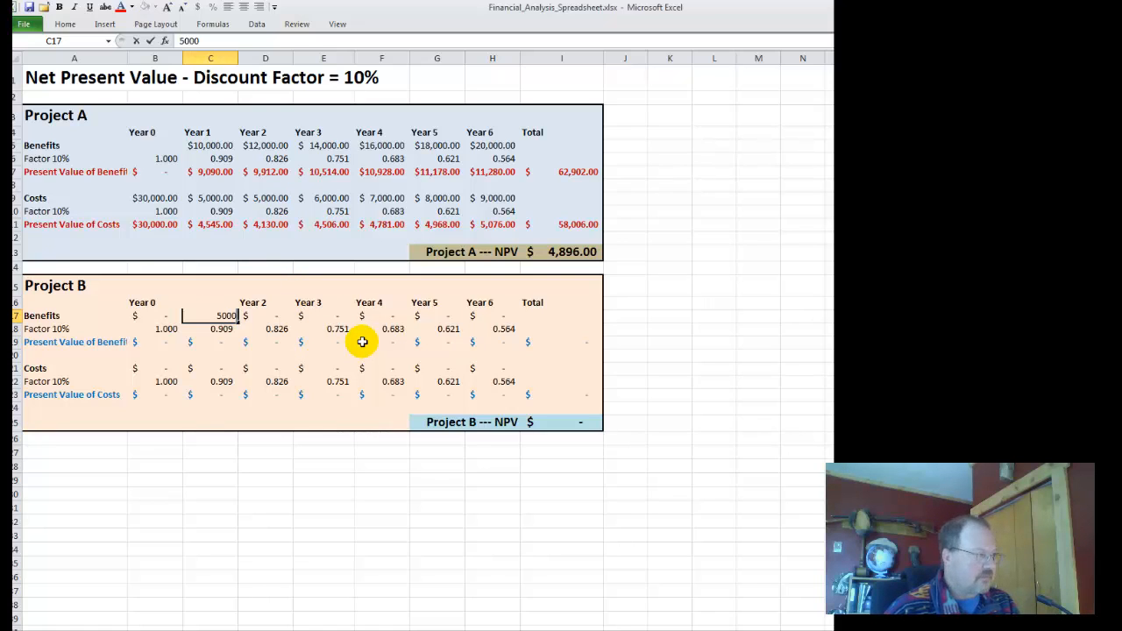
{"action": "key", "text": "Tab"}
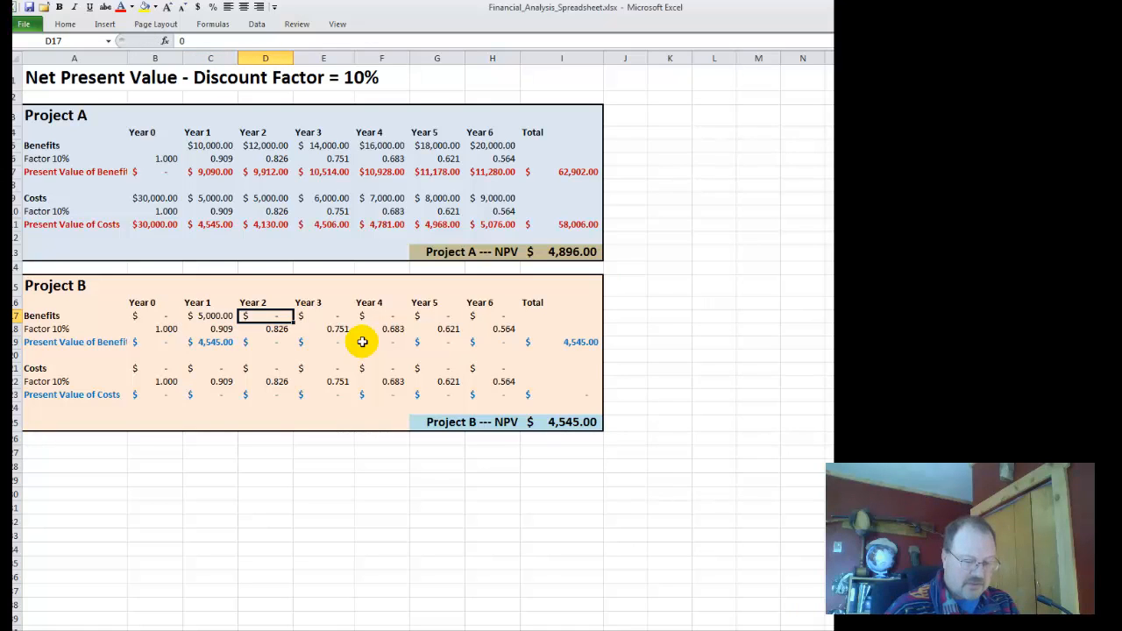
{"action": "type", "text": "7000"}
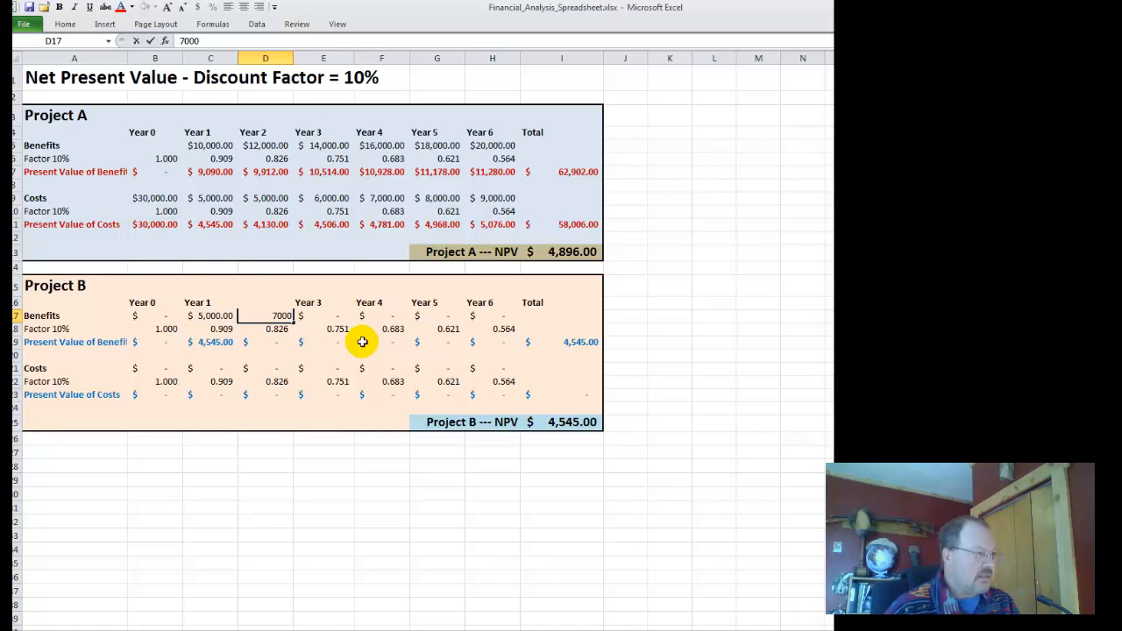
{"action": "key", "text": "Tab"}
{"action": "type", "text": "9000"}
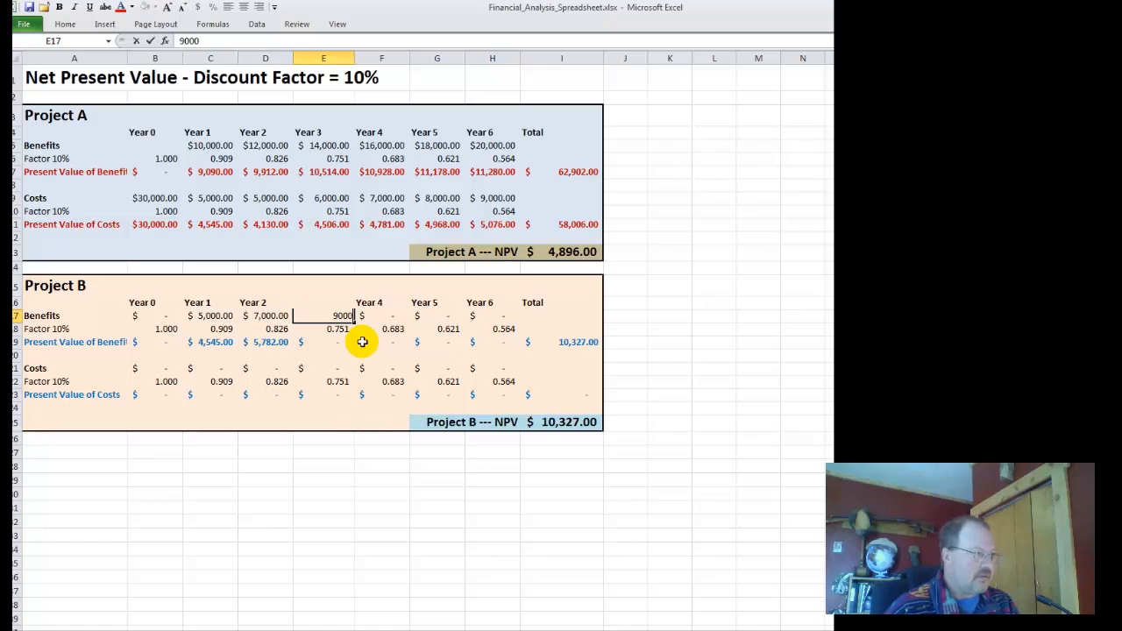
{"action": "key", "text": "Tab"}
Step: Fill in the Project B benefits for Years 4 to 6 with 11000, 13000 and 15000
{"action": "type", "text": "11,000"}
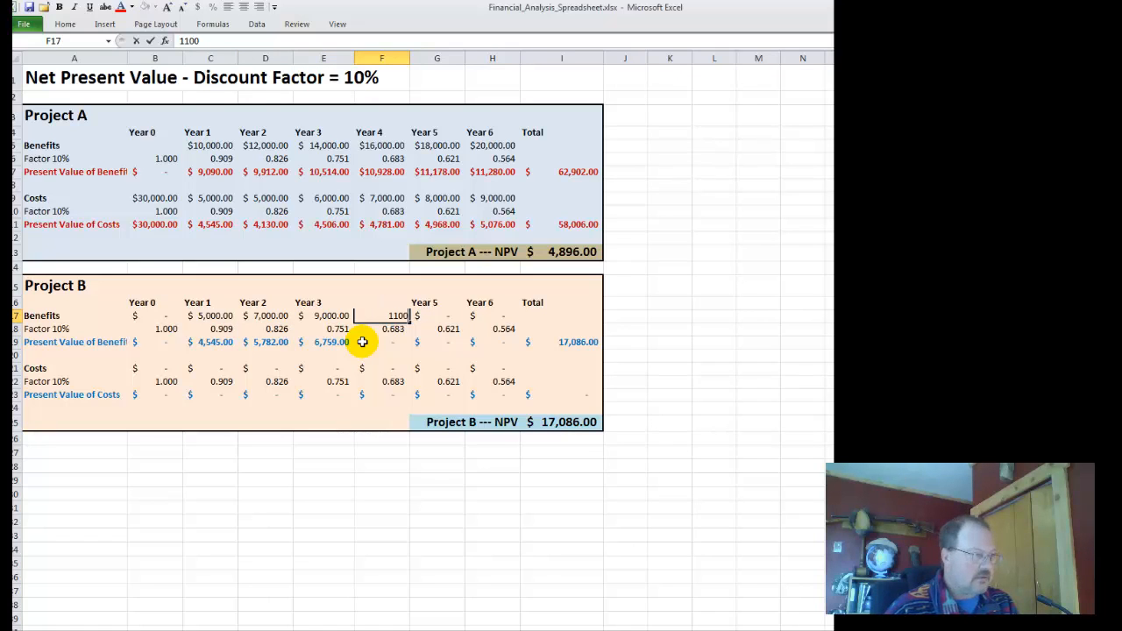
{"action": "key", "text": "Tab"}
{"action": "type", "text": "13000"}
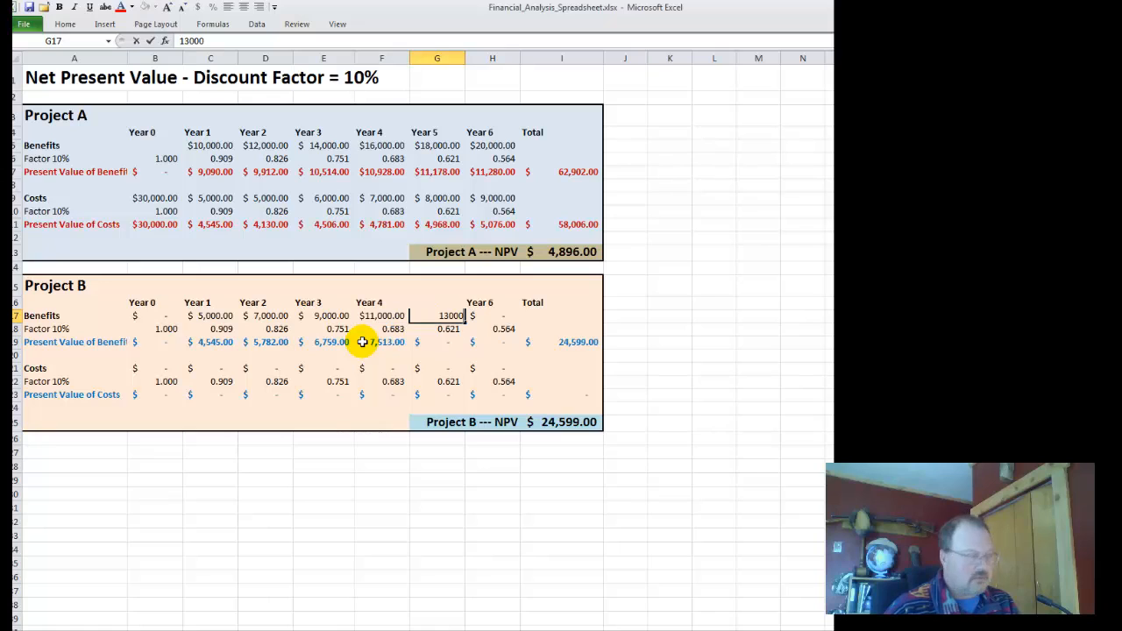
{"action": "key", "text": "Tab"}
{"action": "type", "text": "15000"}
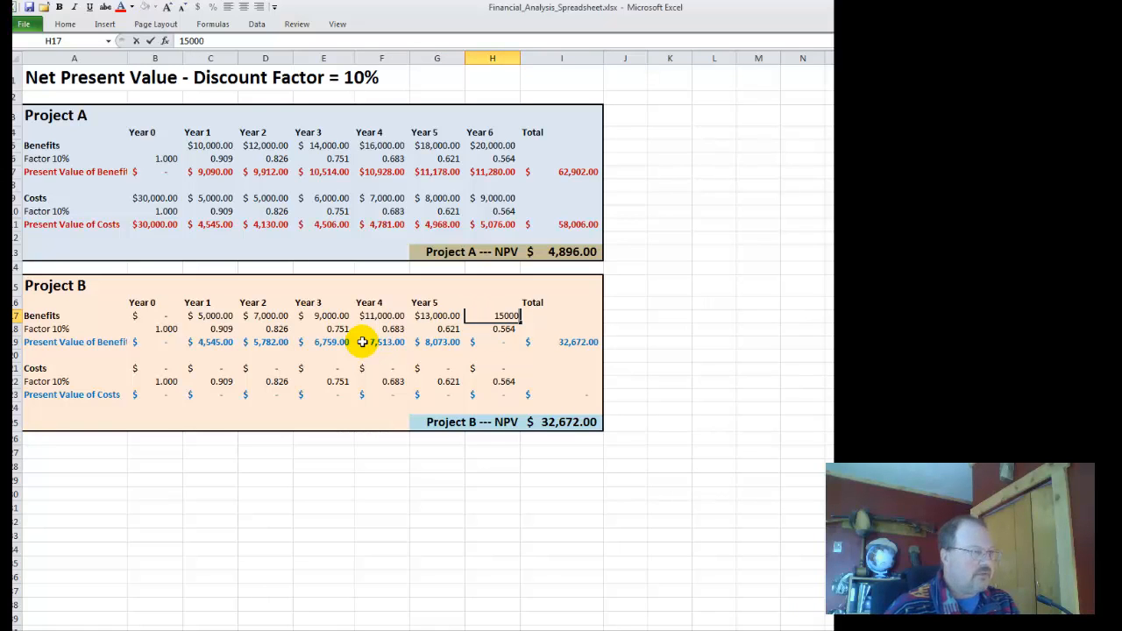
{"action": "key", "text": "Return"}
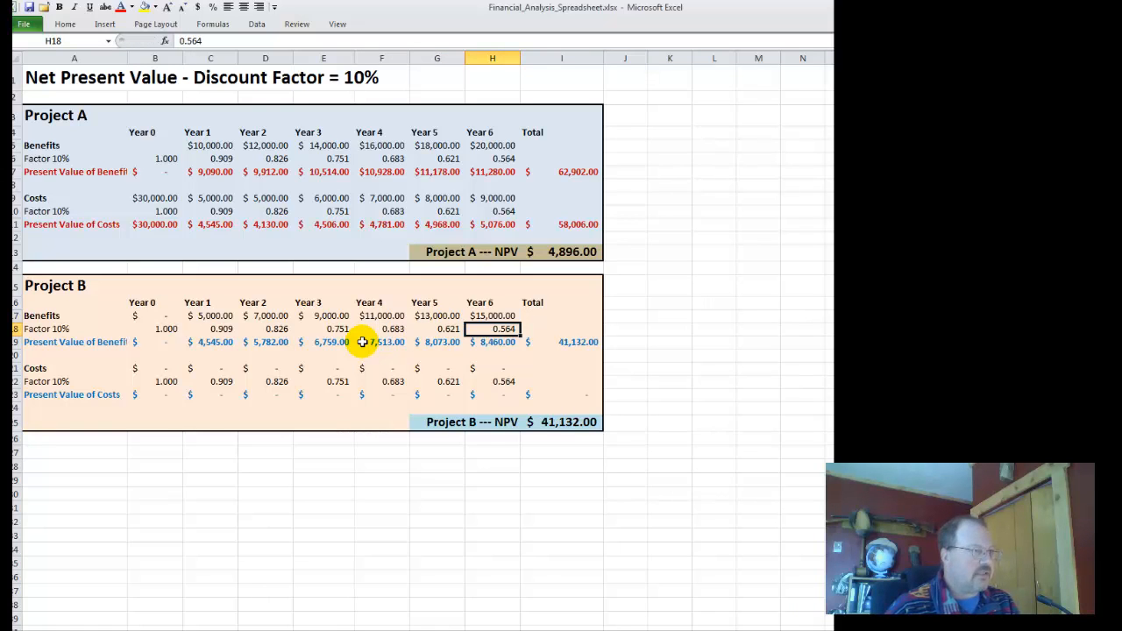
Step: Set the Project B cost for Year 0 to 10000
{"action": "key", "text": "Left"}
{"action": "key", "text": "Down"}
{"action": "key", "text": "Down"}
{"action": "key", "text": "Left"}
{"action": "key", "text": "Down"}
{"action": "key", "text": "Left"}
{"action": "key", "text": "Left"}
{"action": "key", "text": "Left"}
{"action": "key", "text": "Left"}
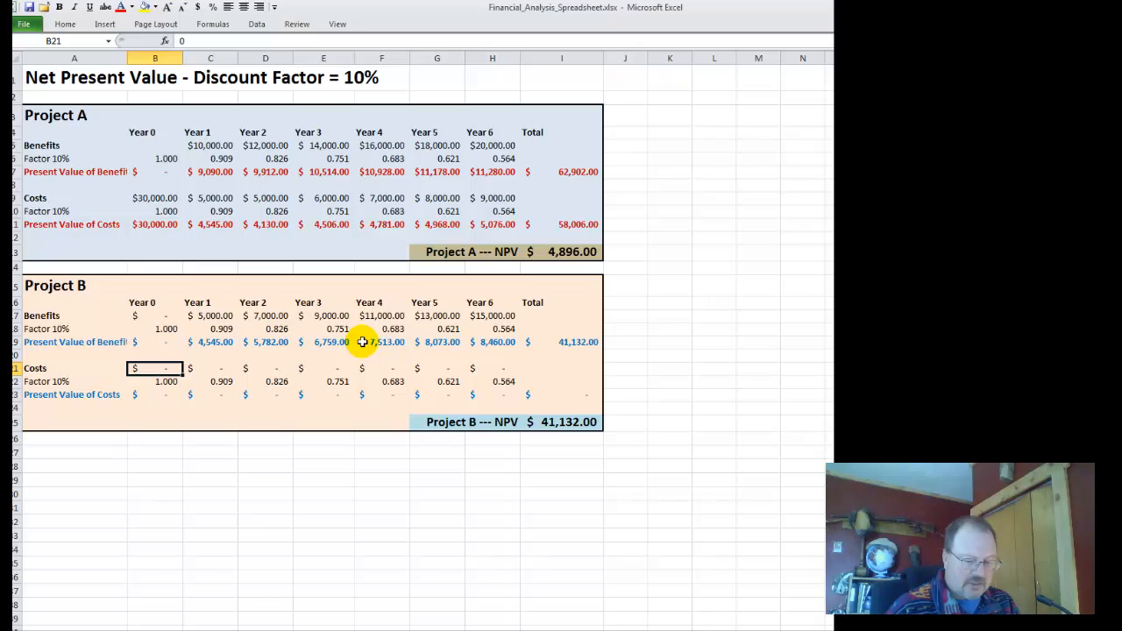
{"action": "type", "text": "10000"}
{"action": "key", "text": "Tab"}
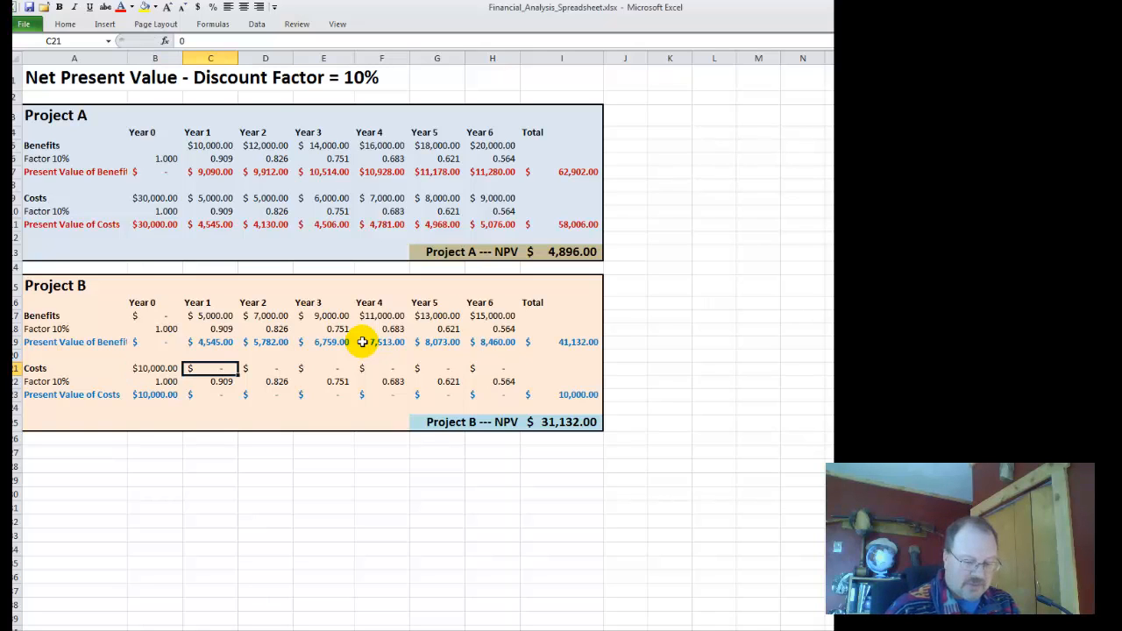
Step: Enter Project B costs of 2000 each for Years 1 and 2 and 3000 for Year 3
{"action": "type", "text": "2000"}
{"action": "key", "text": "Tab"}
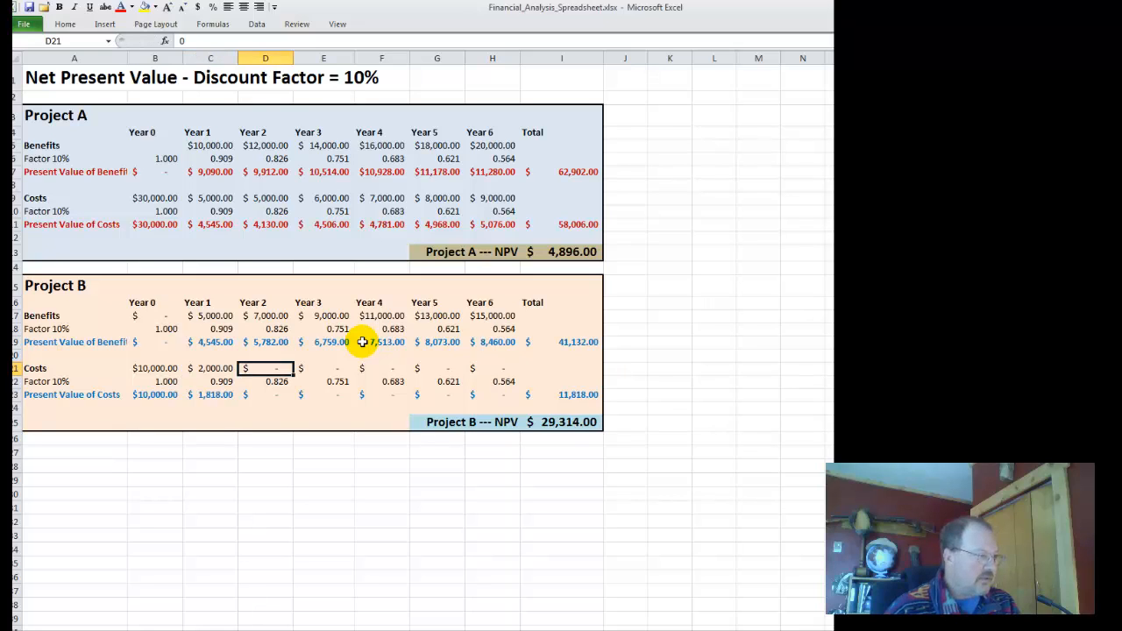
{"action": "type", "text": "2000"}
{"action": "key", "text": "Tab"}
{"action": "type", "text": "3,"}
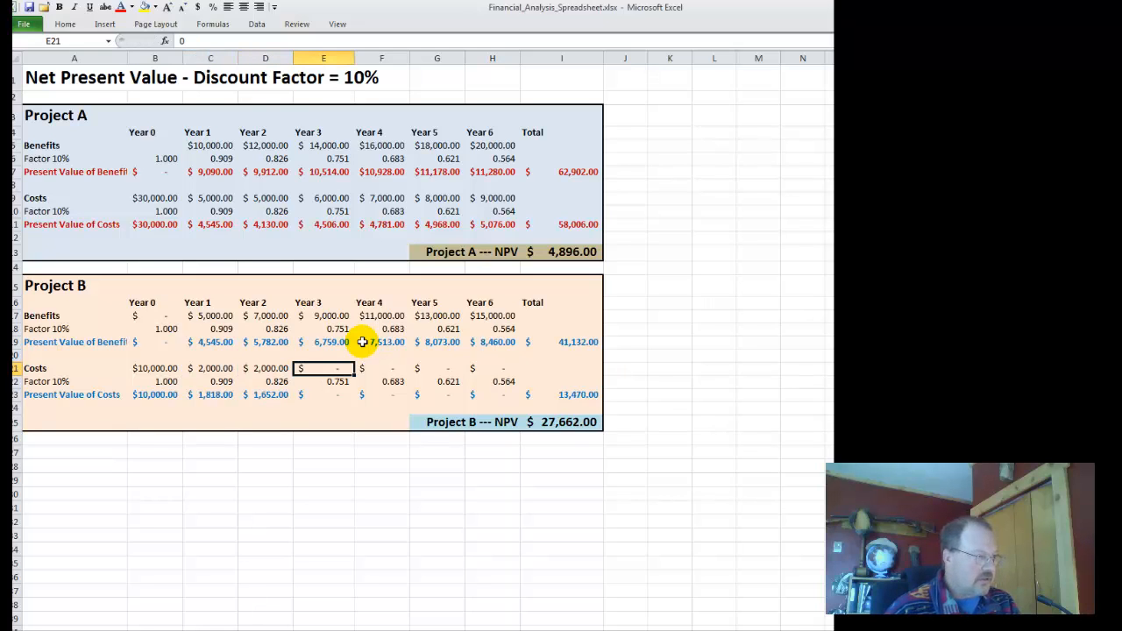
{"action": "type", "text": "000"}
{"action": "key", "text": "Tab"}
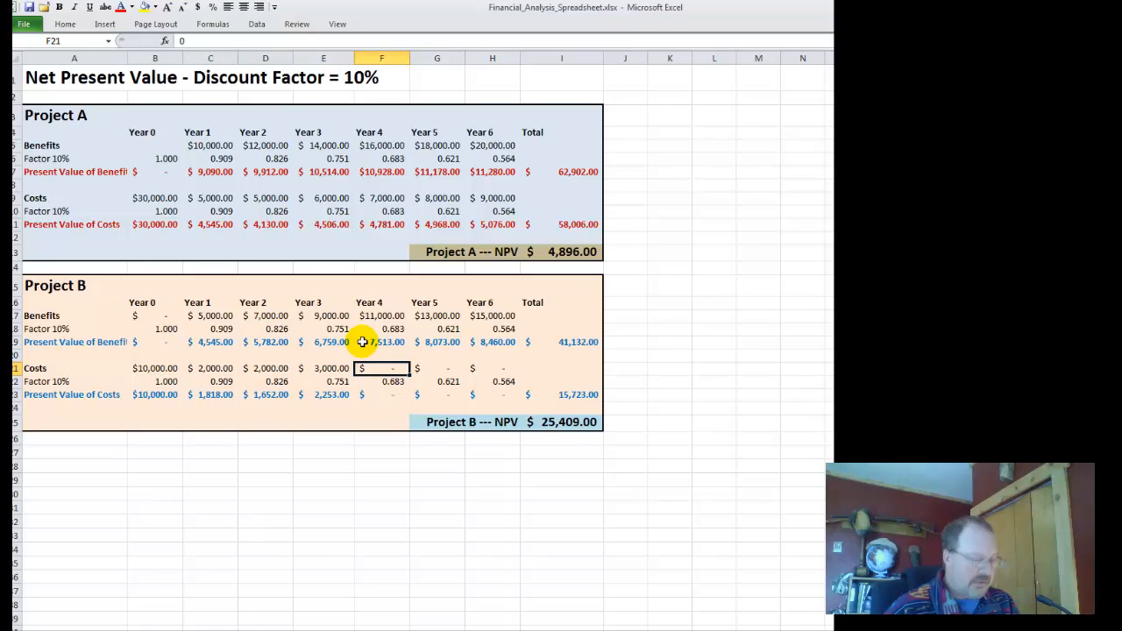
Step: Enter Project B costs of 4000 each for Years 4 and 5 and 5000 for Year 6
{"action": "type", "text": "4000"}
{"action": "key", "text": "Tab"}
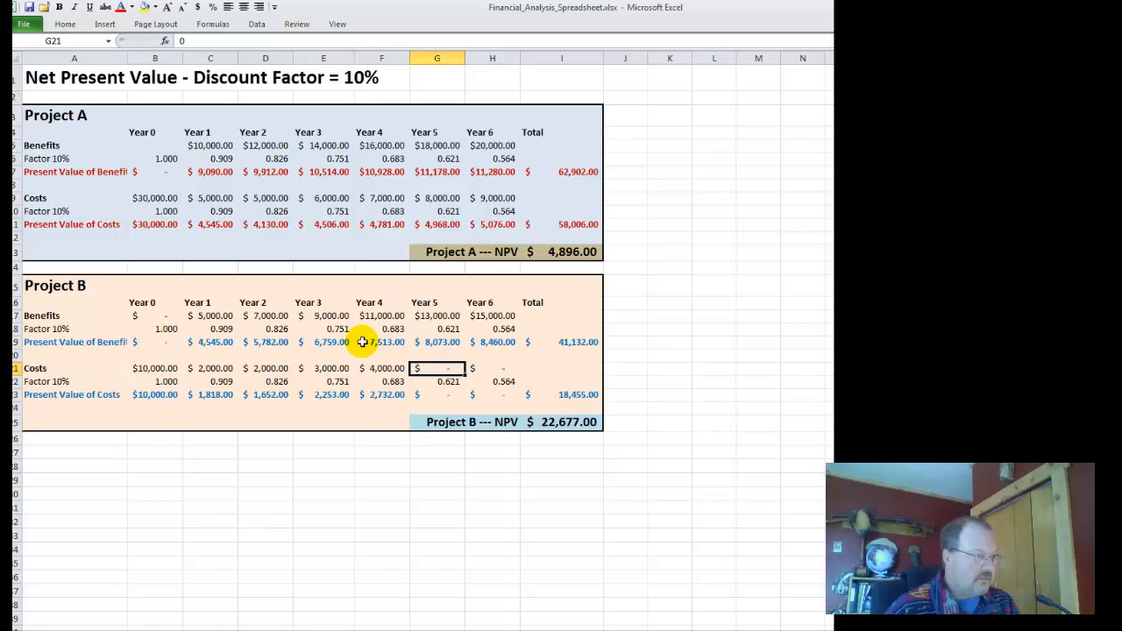
{"action": "type", "text": "4000"}
{"action": "key", "text": "Tab"}
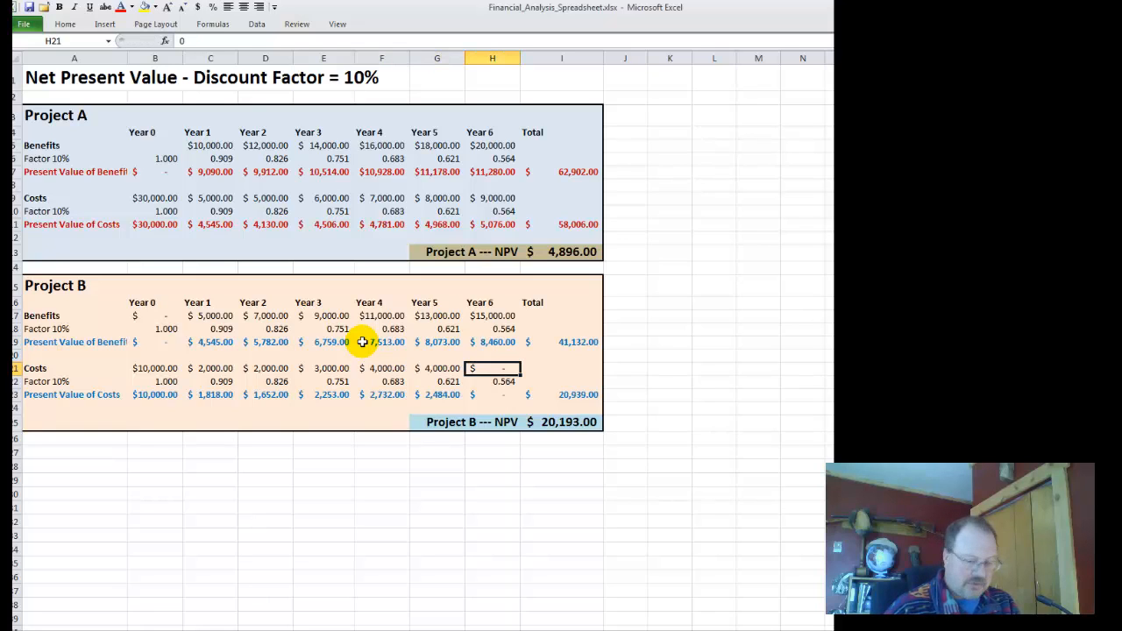
{"action": "type", "text": "5000"}
{"action": "key", "text": "Return"}
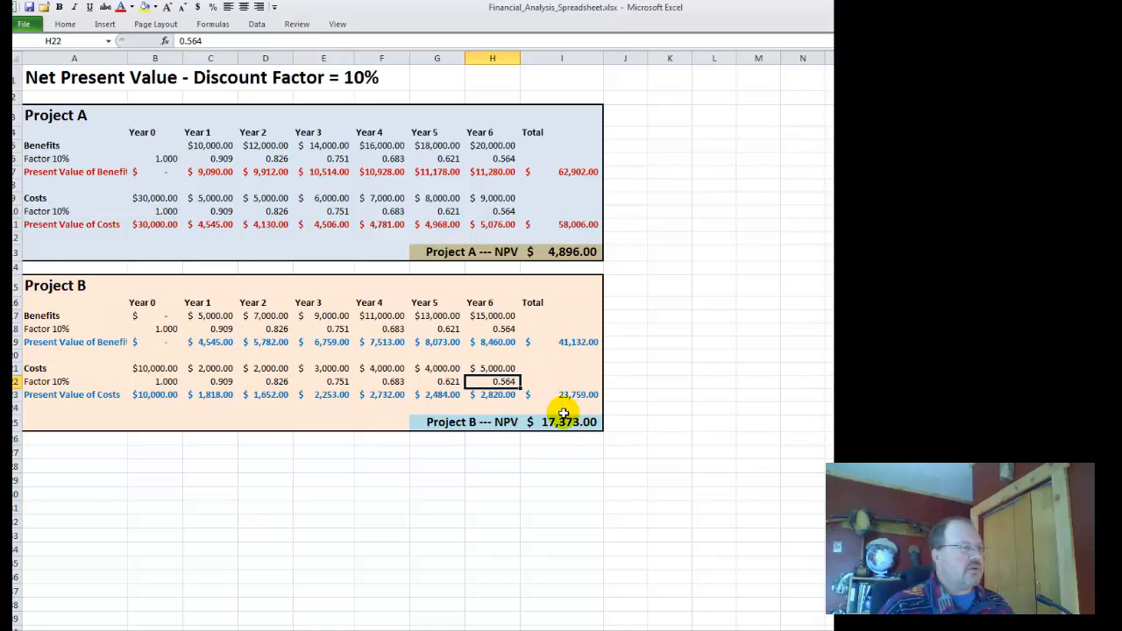
Step: Compare the NPV values of Project B and Project A, and switch to the Net Present Value sheet with the 6% discount factor
{"action": "left_click", "coordinate": [569, 423]}
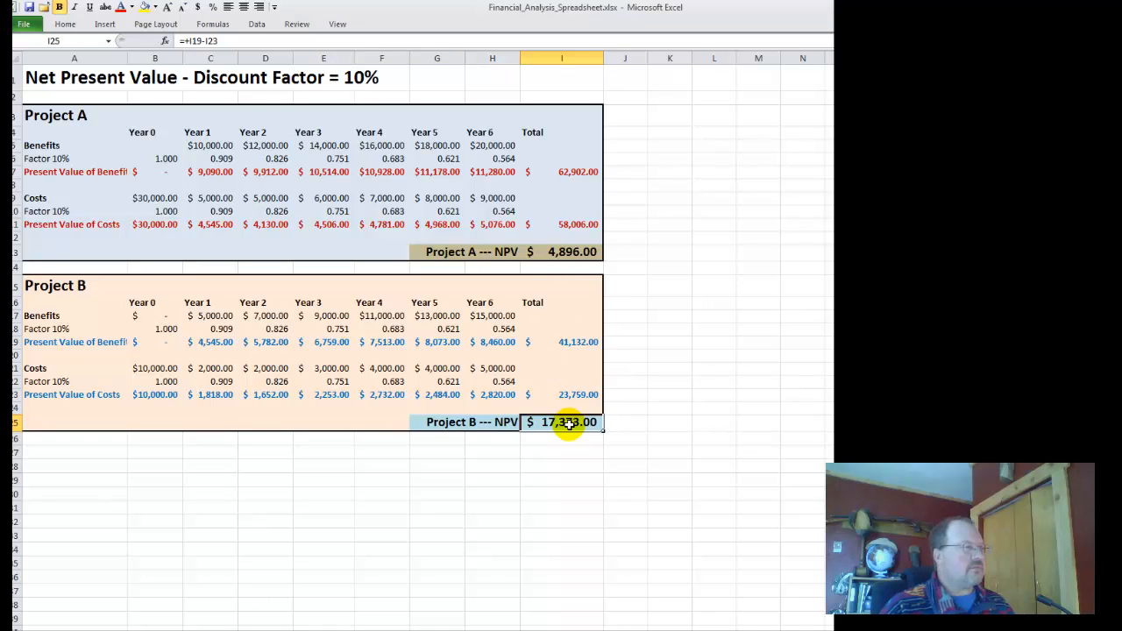
{"action": "left_click", "coordinate": [572, 252]}
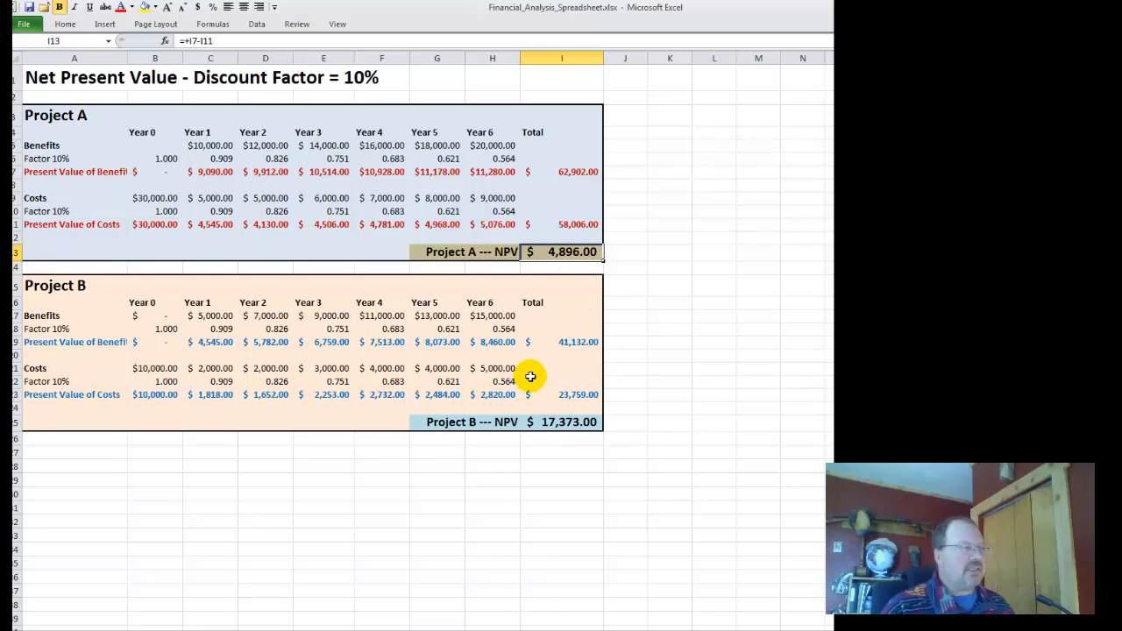
{"action": "left_click", "coordinate": [269, 399]}
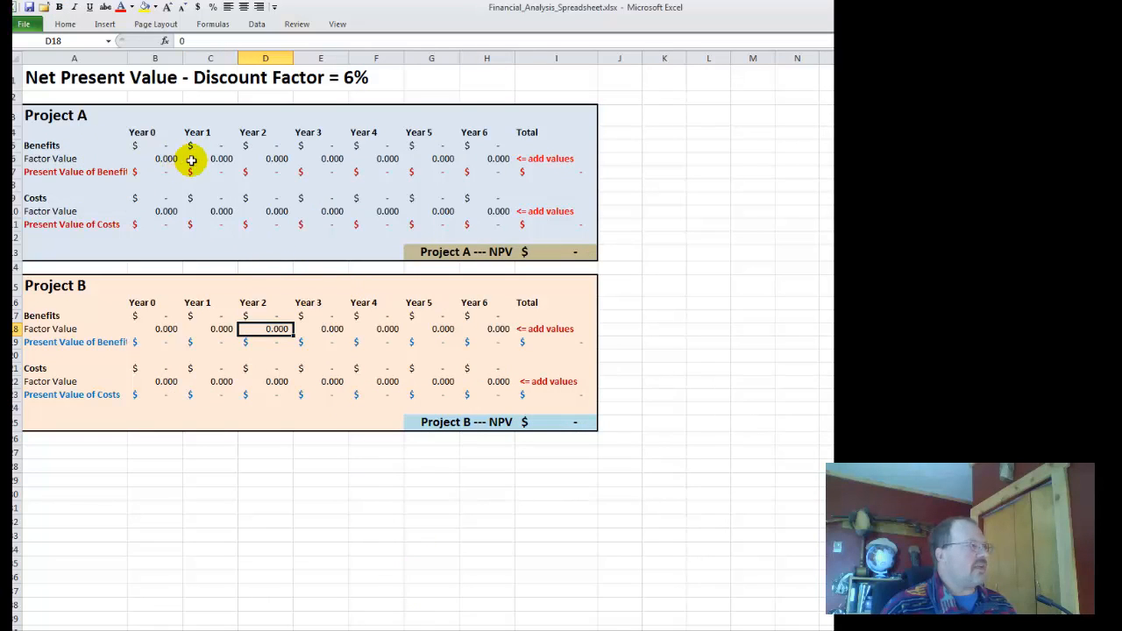
Step: Point out Project A's benefit factor cells for Years 5, 4 and 3, and open the sheet with the worked Net Present Value and Payback Analysis examples
{"action": "left_click", "coordinate": [439, 157]}
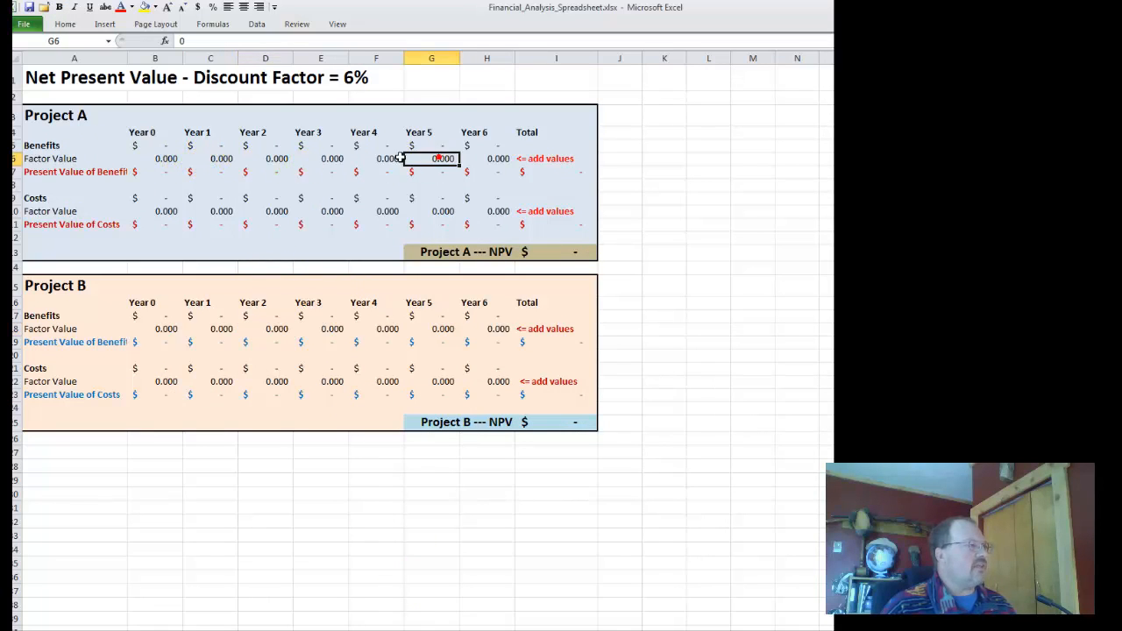
{"action": "left_click", "coordinate": [386, 159]}
{"action": "left_click", "coordinate": [327, 159]}
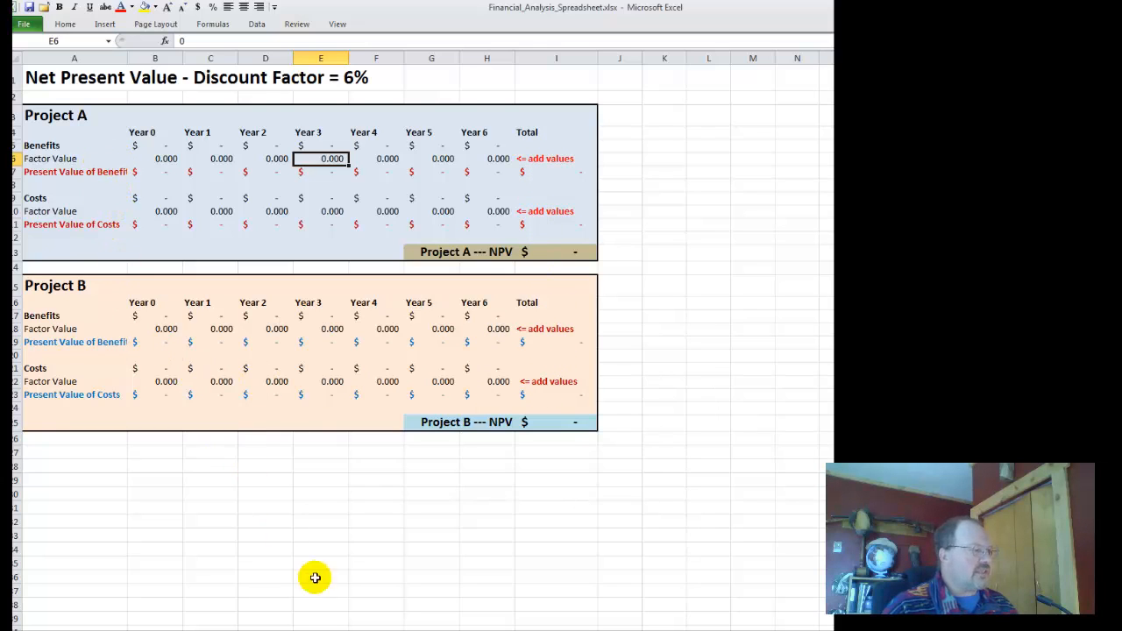
{"action": "left_click", "coordinate": [323, 630]}
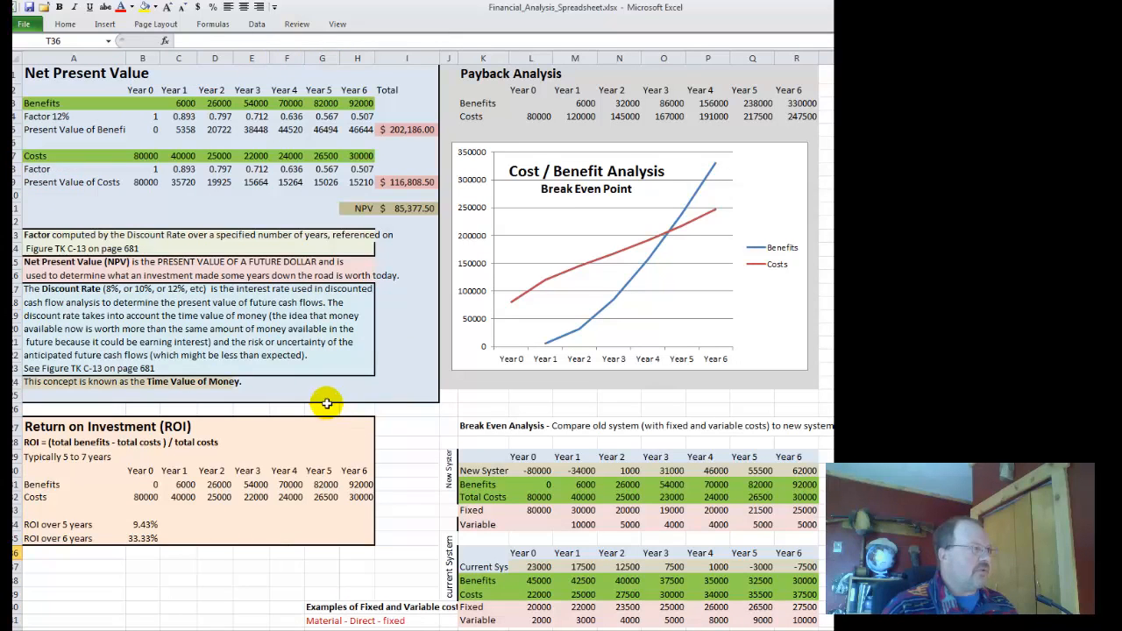